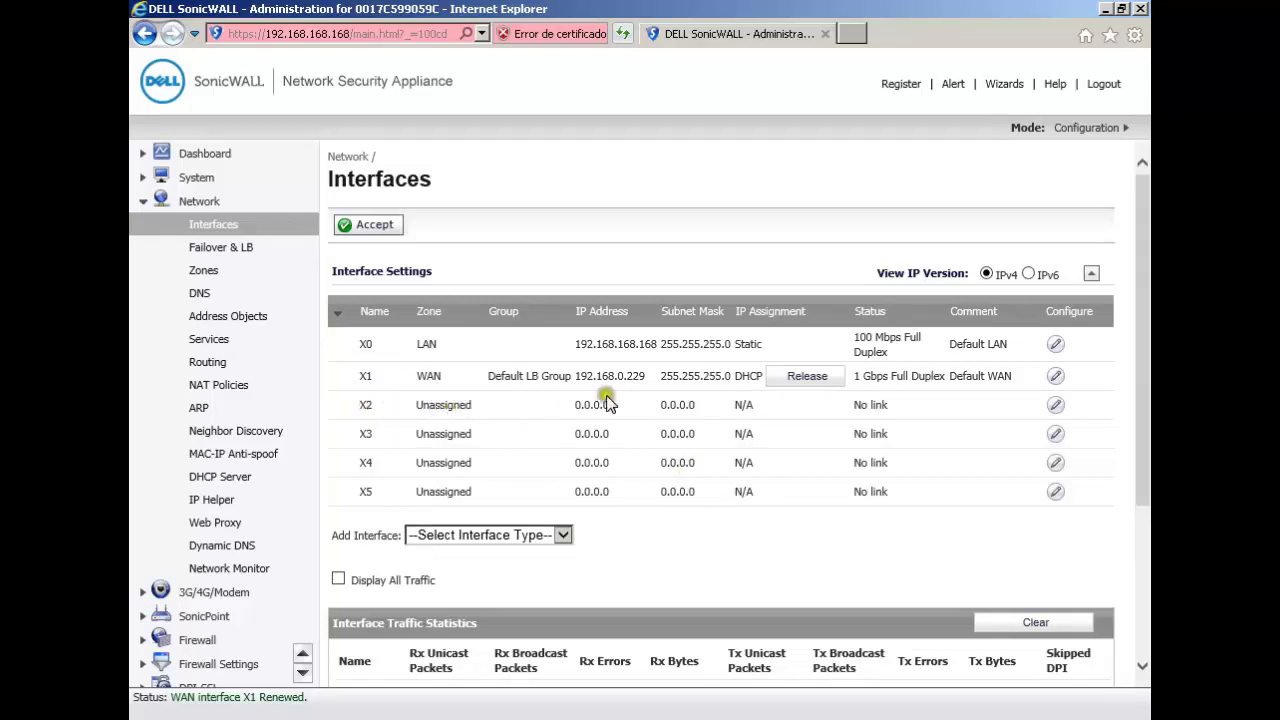
Step: Open the Edit Interface window for X2 from its row on the Interfaces page
{"action": "left_click", "coordinate": [1056, 405]}
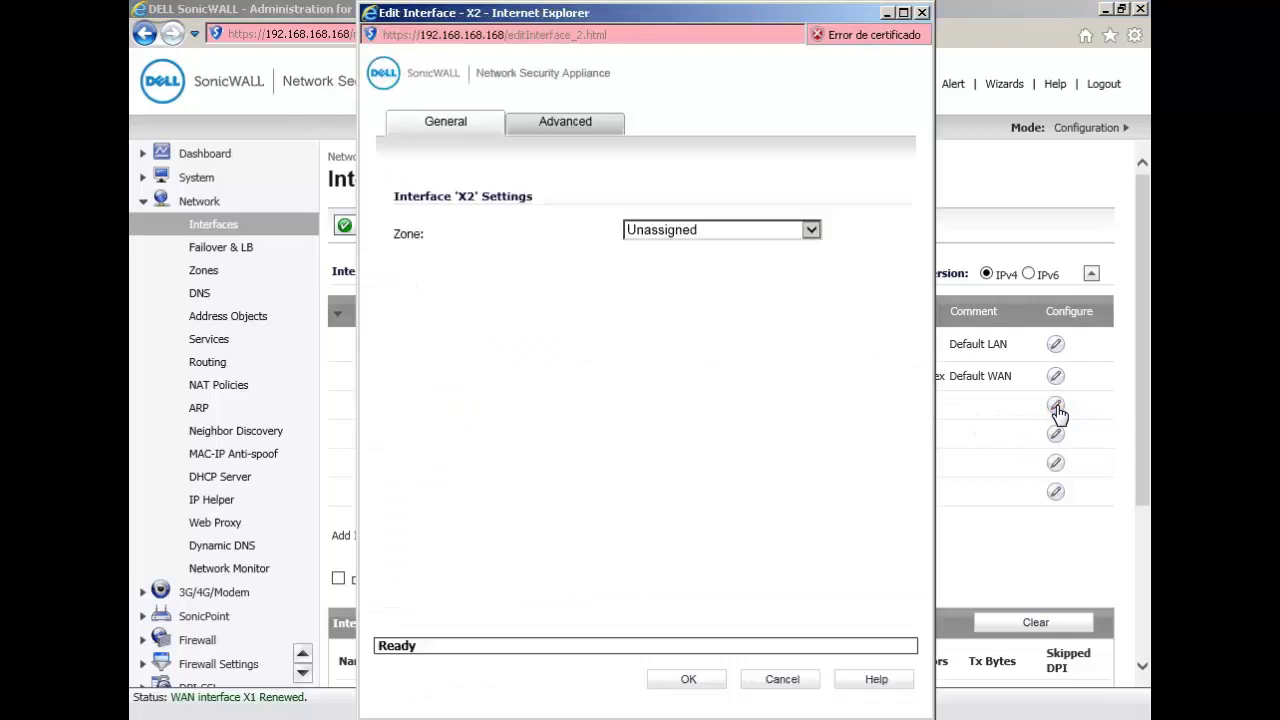
Step: Put X2 in the WAN zone, leaving IP Assignment as Static
{"action": "left_click", "coordinate": [813, 232]}
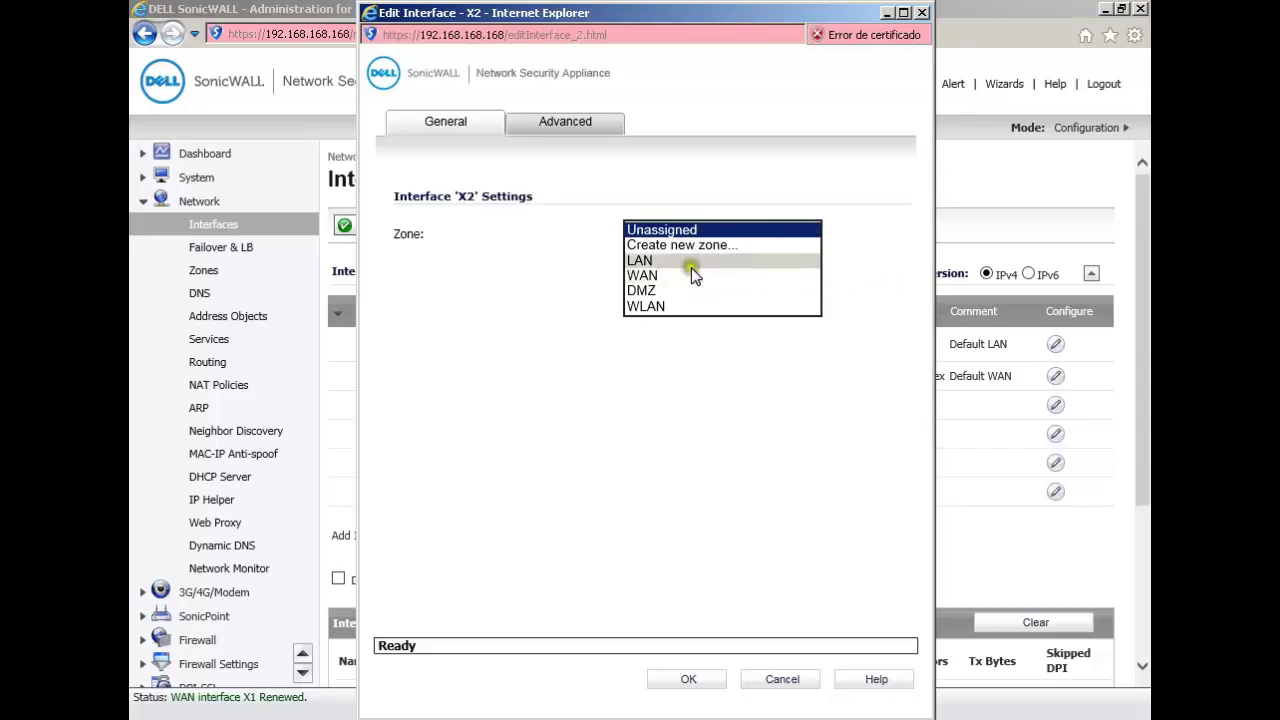
{"action": "left_click", "coordinate": [642, 276]}
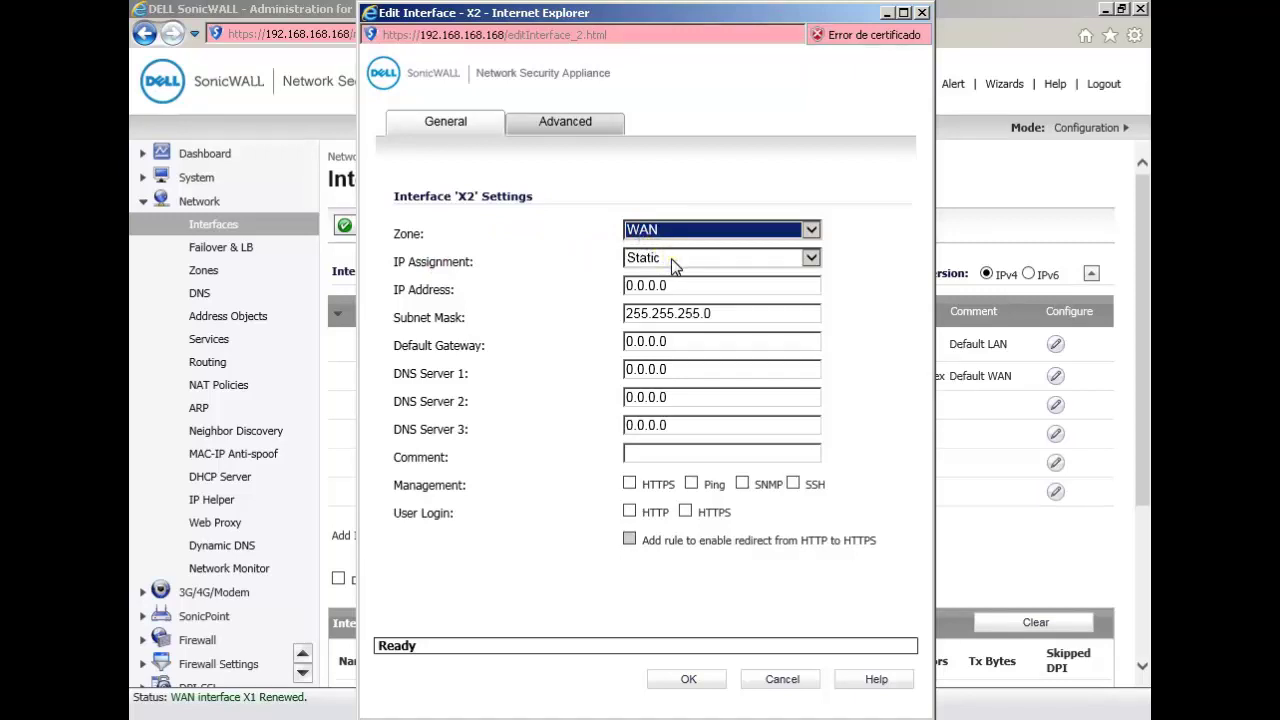
{"action": "left_click", "coordinate": [681, 285]}
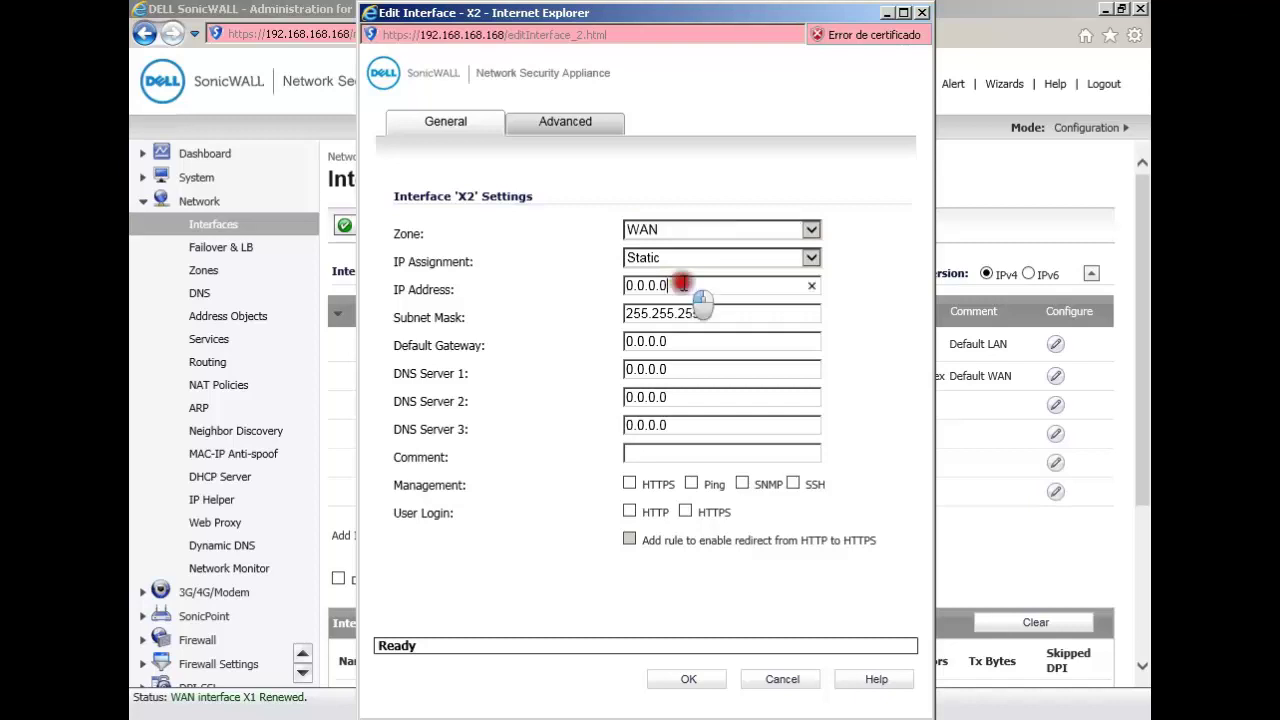
Step: Give X2 IP 192.168.2.2, gateway 192.168.2.1, DNS 8.8.8.8 and 8.8.4.4, and save
{"action": "key", "text": "ctrl+a"}
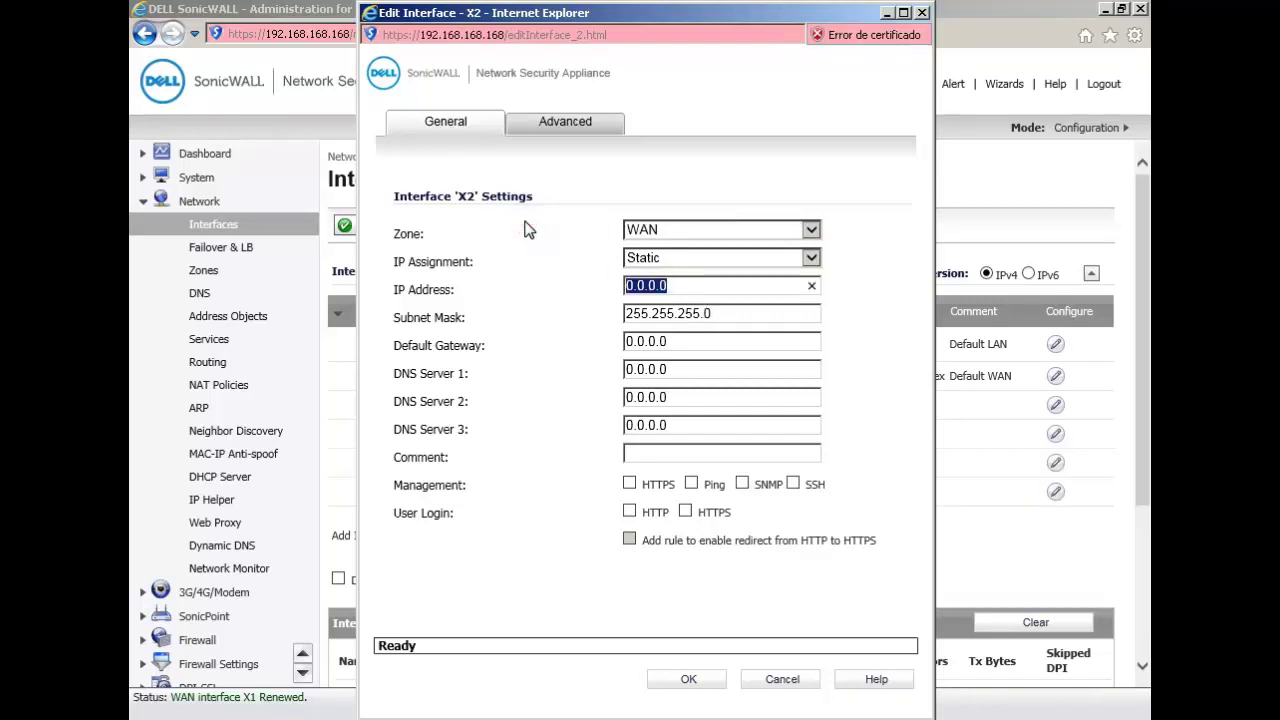
{"action": "type", "text": "192.168.2."}
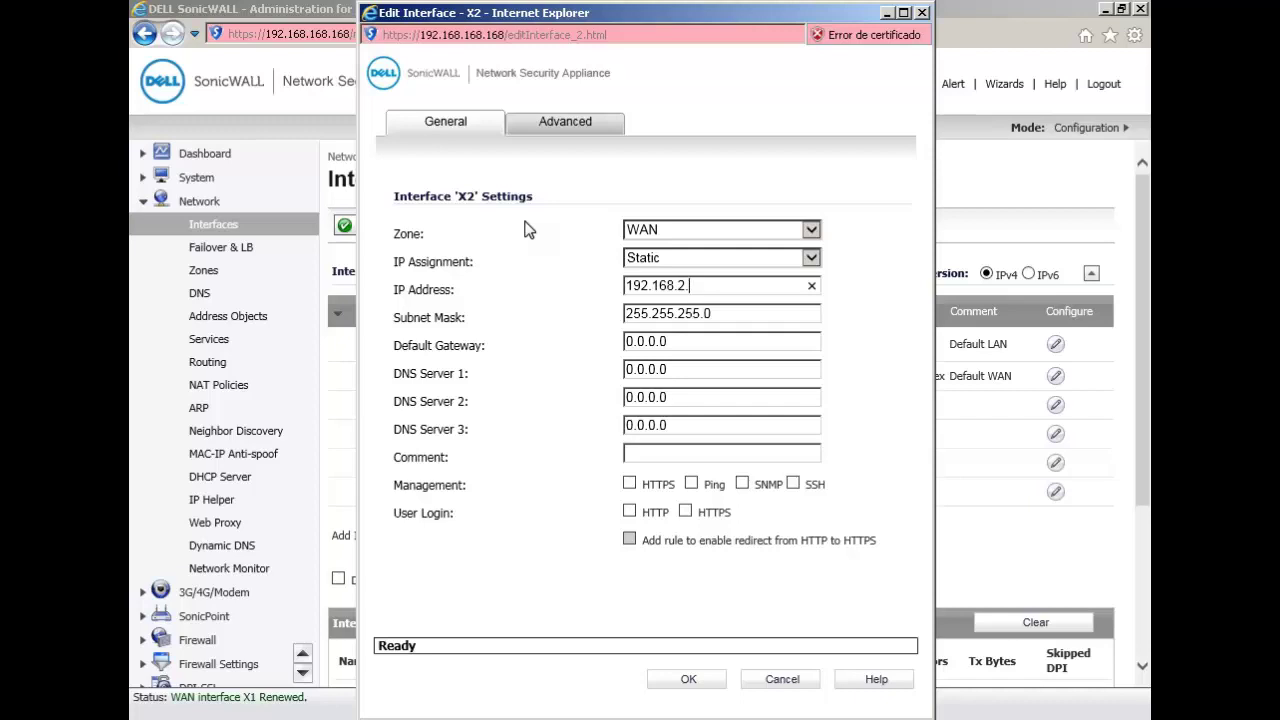
{"action": "type", "text": "2"}
{"action": "key", "text": "Tab"}
{"action": "key", "text": "Tab"}
{"action": "type", "text": "192.168.2.1"}
{"action": "key", "text": "Tab"}
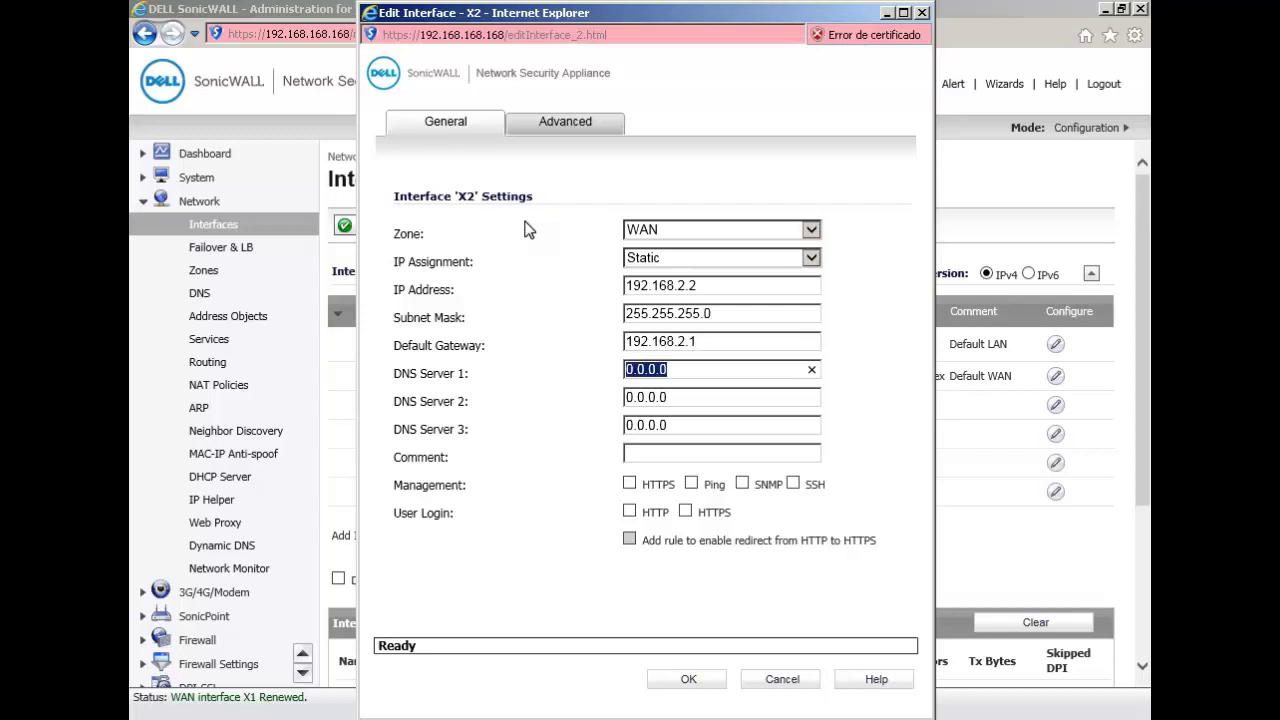
{"action": "type", "text": "8.8.8.8"}
{"action": "key", "text": "Tab"}
{"action": "type", "text": "8."}
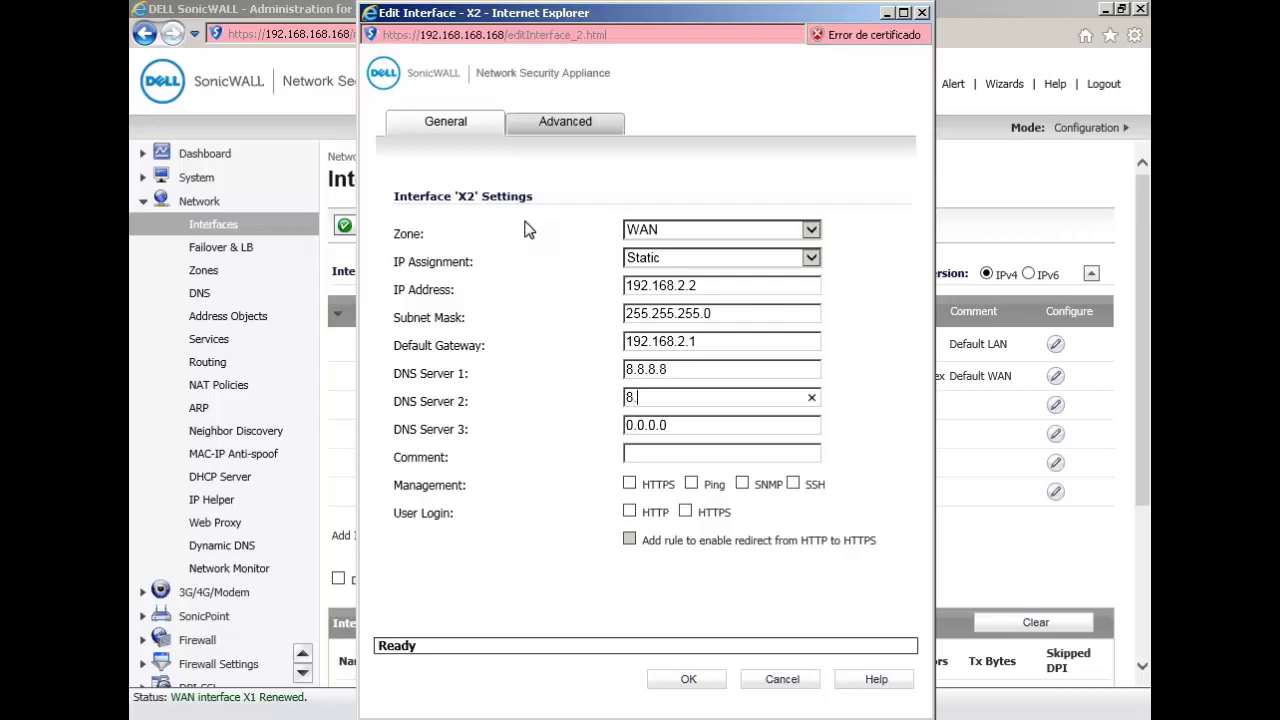
{"action": "type", "text": "8.4.4"}
{"action": "left_click", "coordinate": [687, 679]}
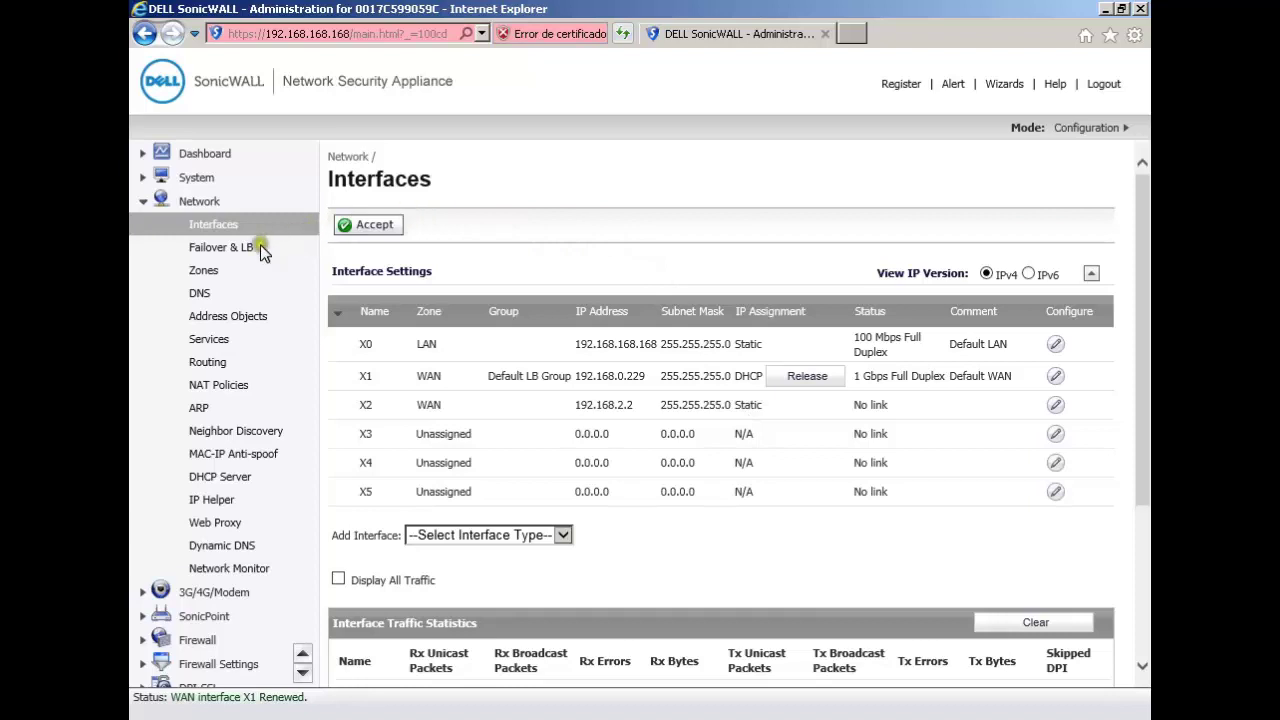
Step: Go to Failover & LB and expand the Default LB Group to reveal member X1
{"action": "left_click", "coordinate": [215, 250]}
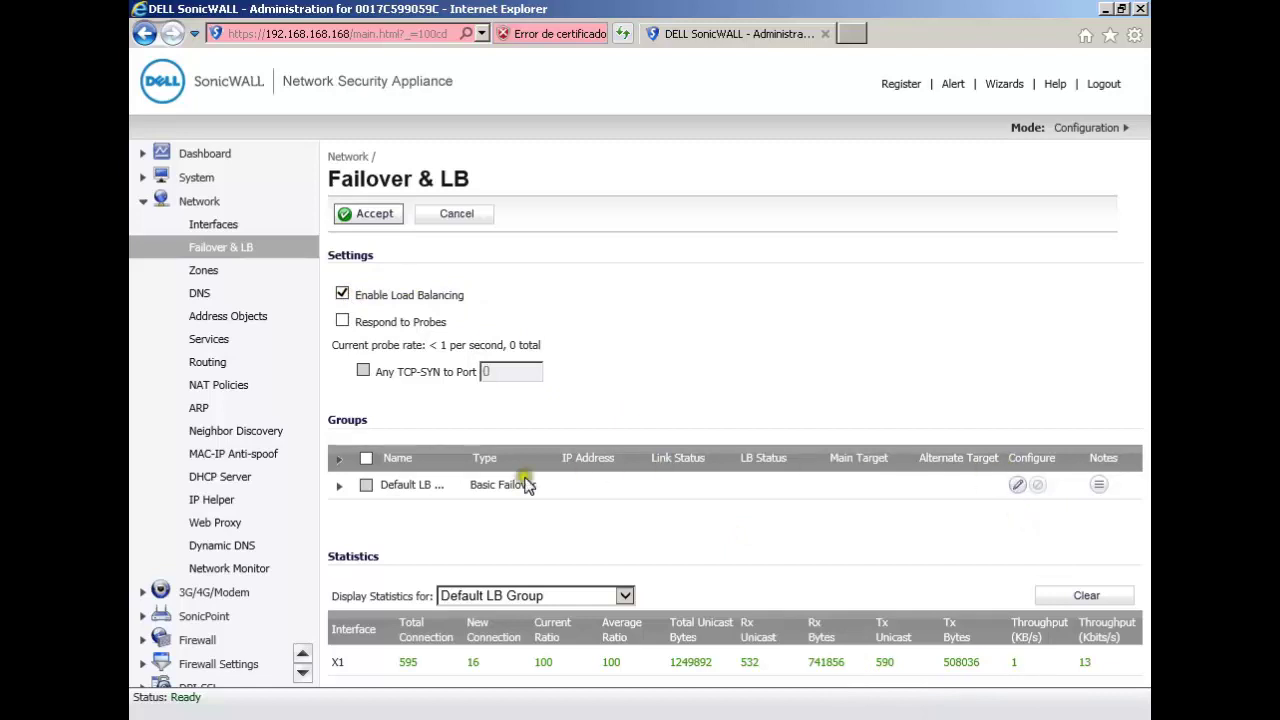
{"action": "left_click", "coordinate": [335, 486]}
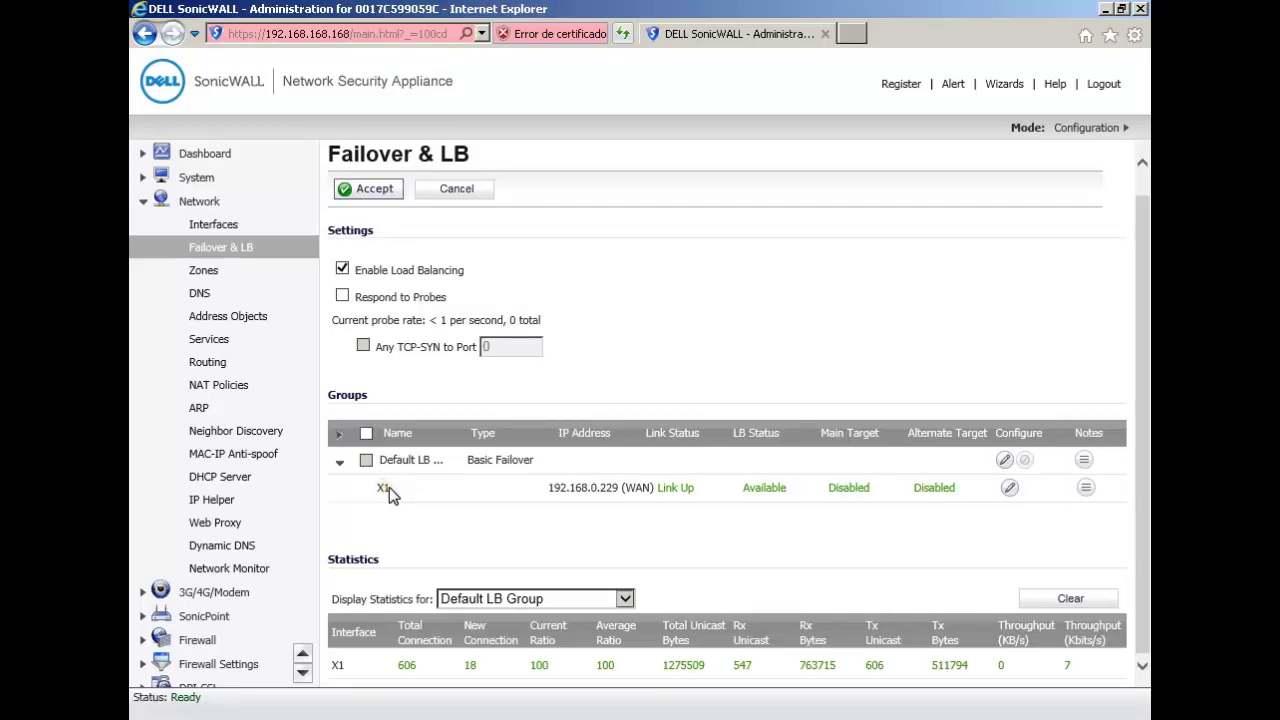
{"action": "left_click", "coordinate": [680, 487]}
Step: In the Default LB Group settings, add X2 as a group member
{"action": "left_click", "coordinate": [1004, 460]}
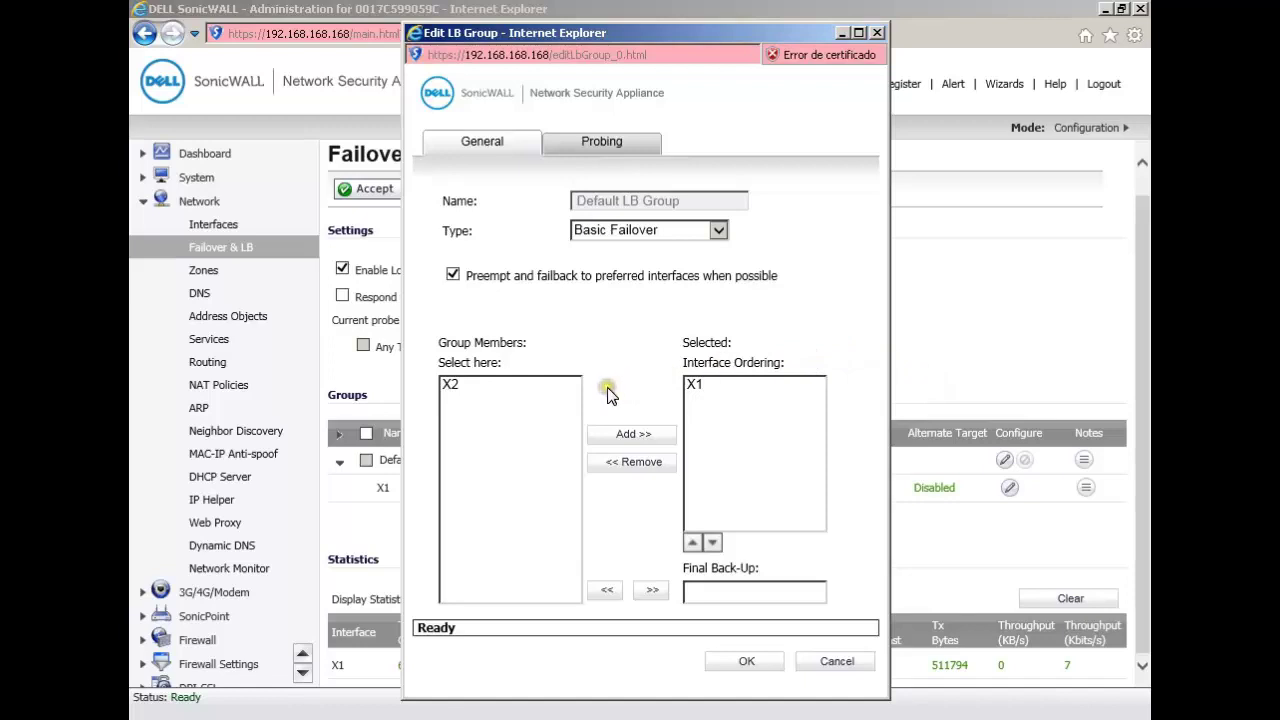
{"action": "left_click", "coordinate": [704, 386]}
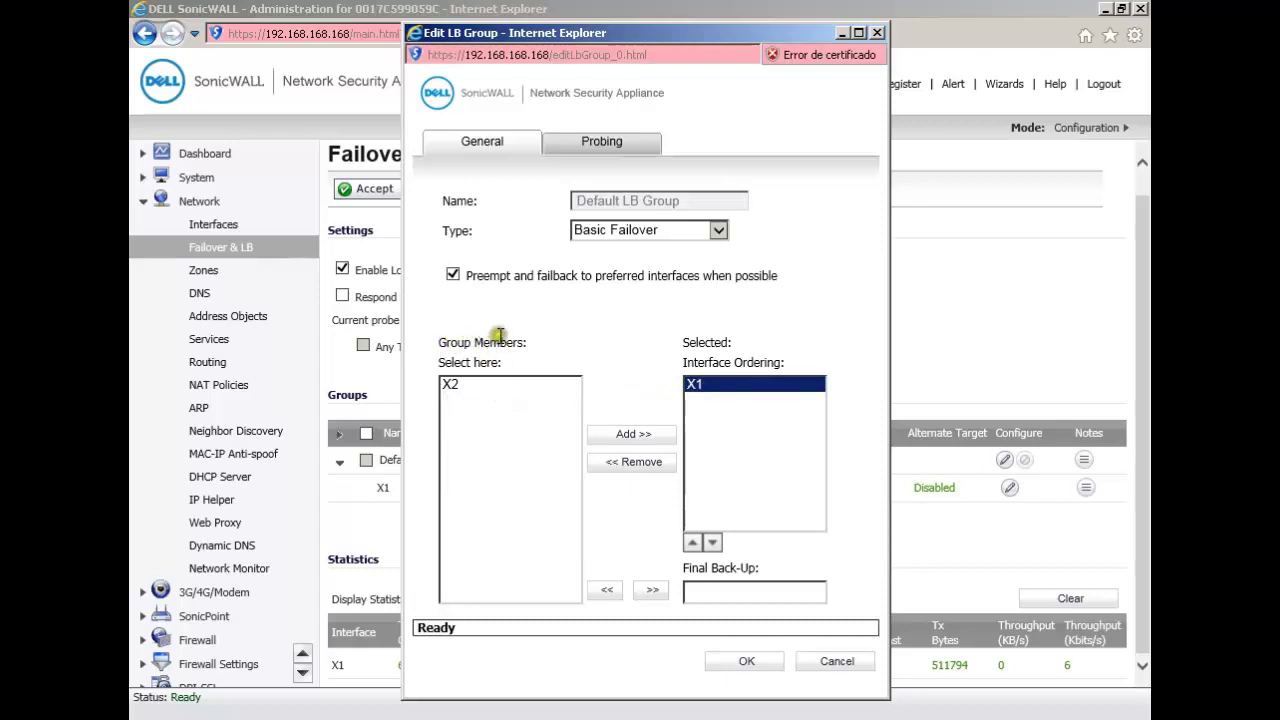
{"action": "left_click", "coordinate": [442, 389]}
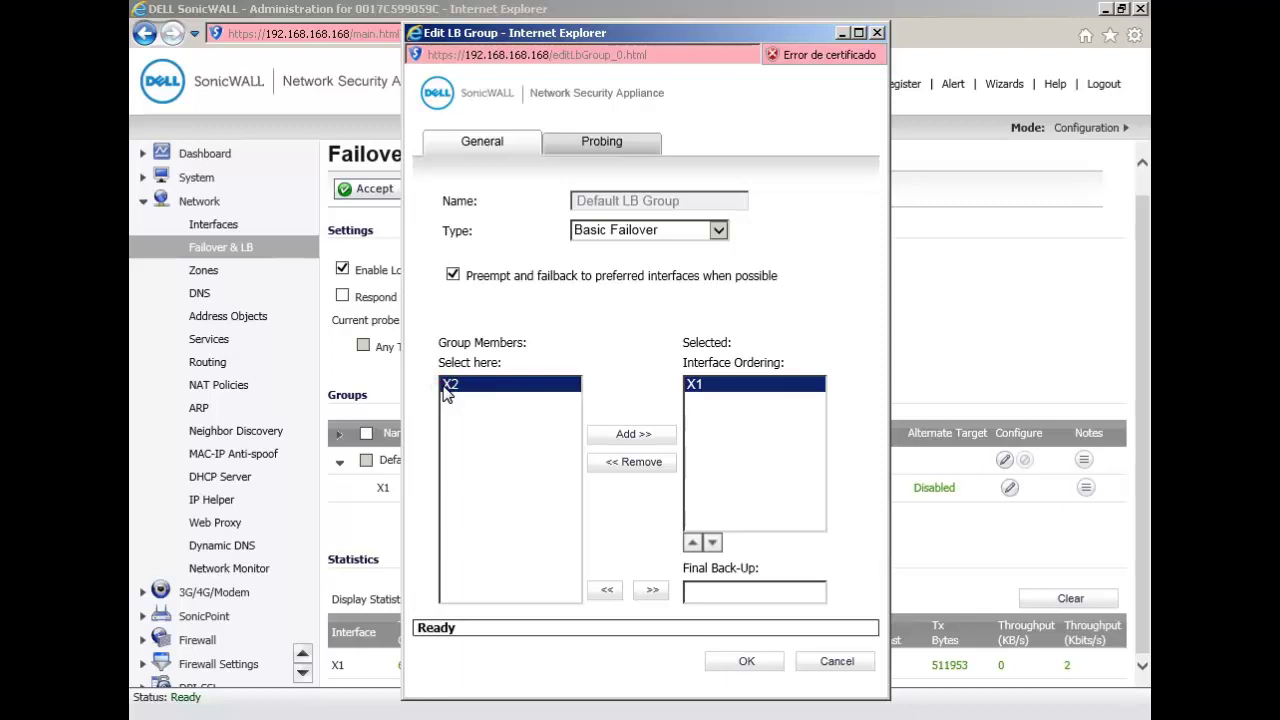
{"action": "left_click", "coordinate": [621, 434]}
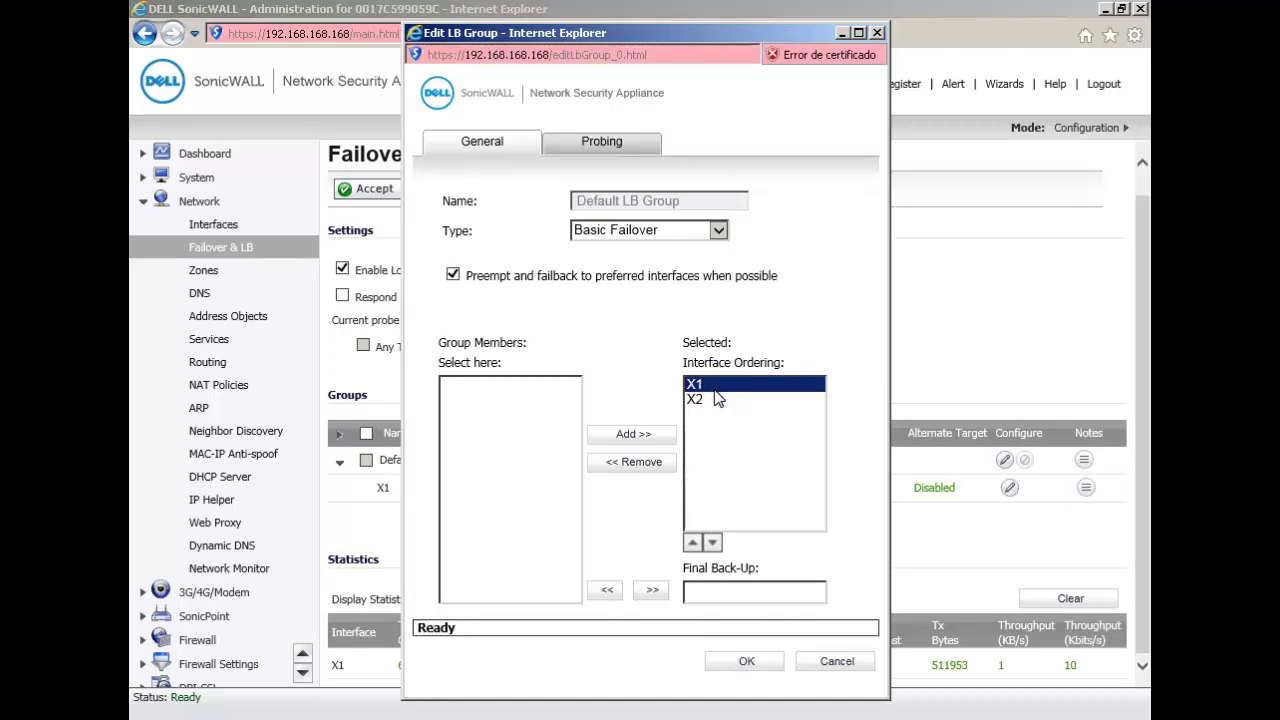
Step: Move X2 above X1 in the interface ordering
{"action": "left_click_drag", "start_coordinate": [714, 390], "coordinate": [709, 396]}
{"action": "left_click", "coordinate": [698, 390]}
{"action": "left_click", "coordinate": [694, 385]}
{"action": "left_click", "coordinate": [689, 402]}
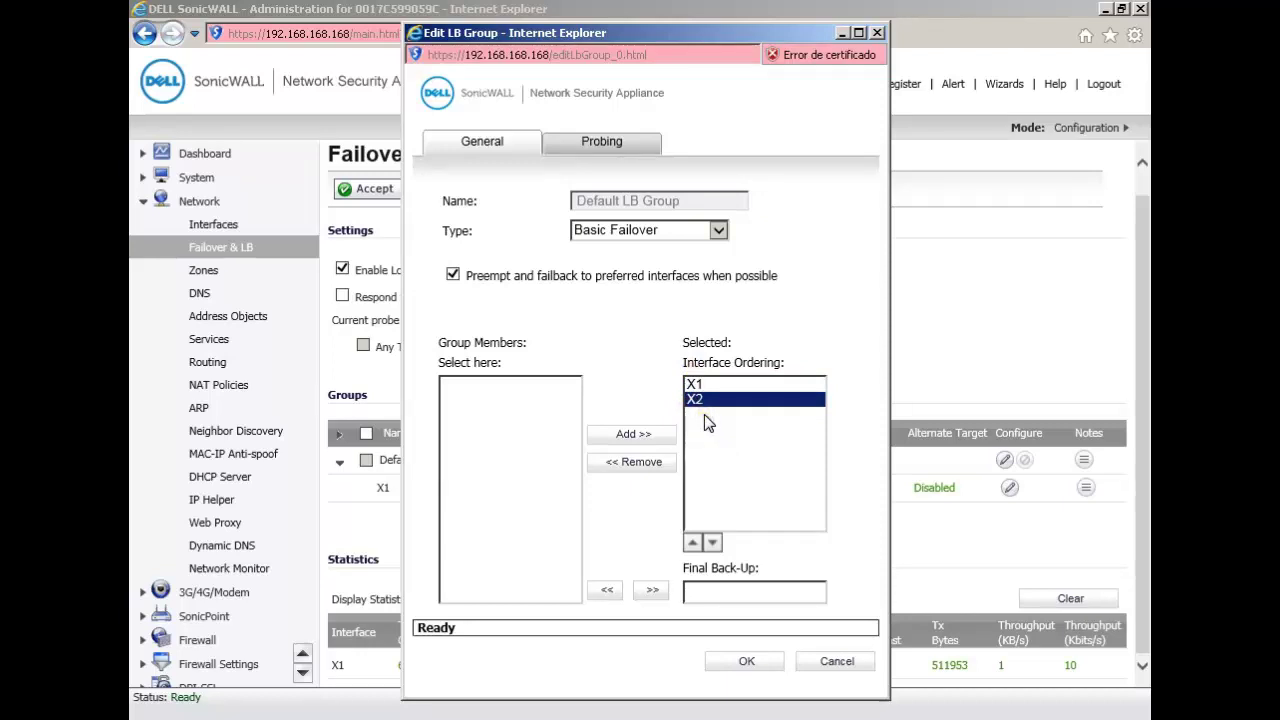
{"action": "left_click", "coordinate": [692, 542]}
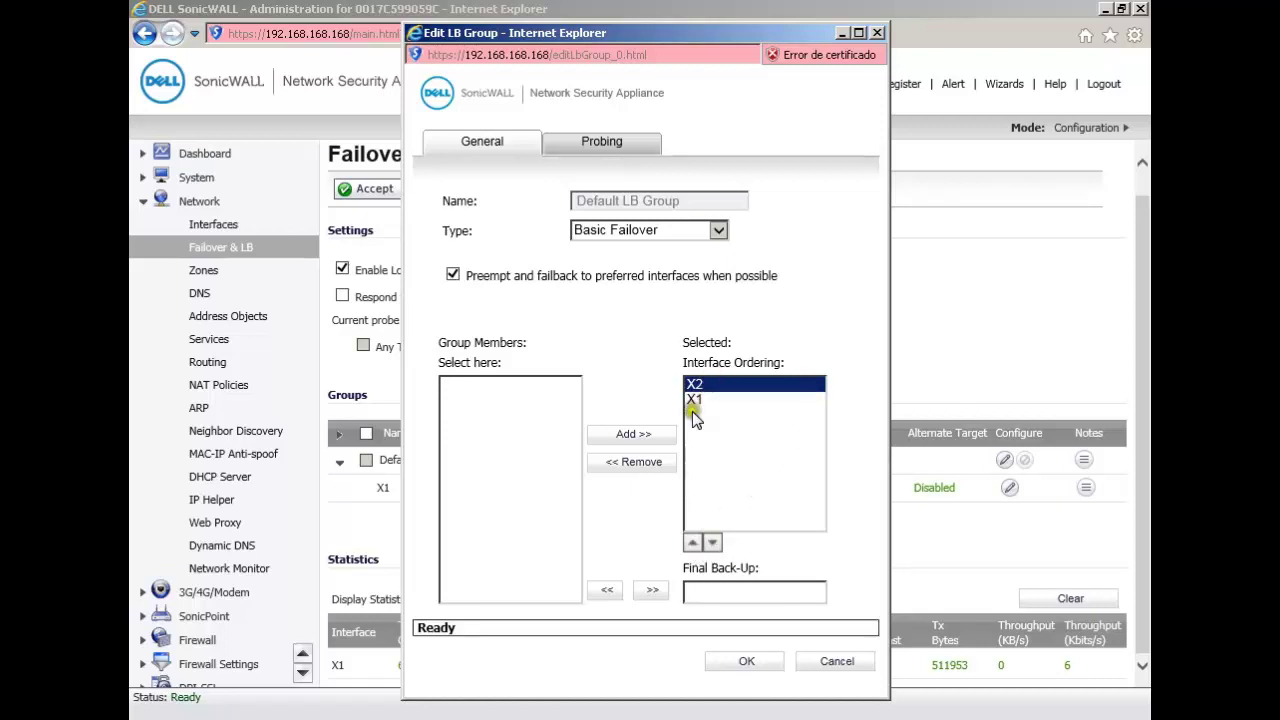
{"action": "left_click", "coordinate": [694, 385]}
Step: Move X1 back above X2 in the ordering and keep the type as Basic Failover
{"action": "left_click", "coordinate": [692, 543]}
{"action": "left_click", "coordinate": [694, 399]}
{"action": "left_click", "coordinate": [692, 542]}
{"action": "left_click", "coordinate": [697, 399]}
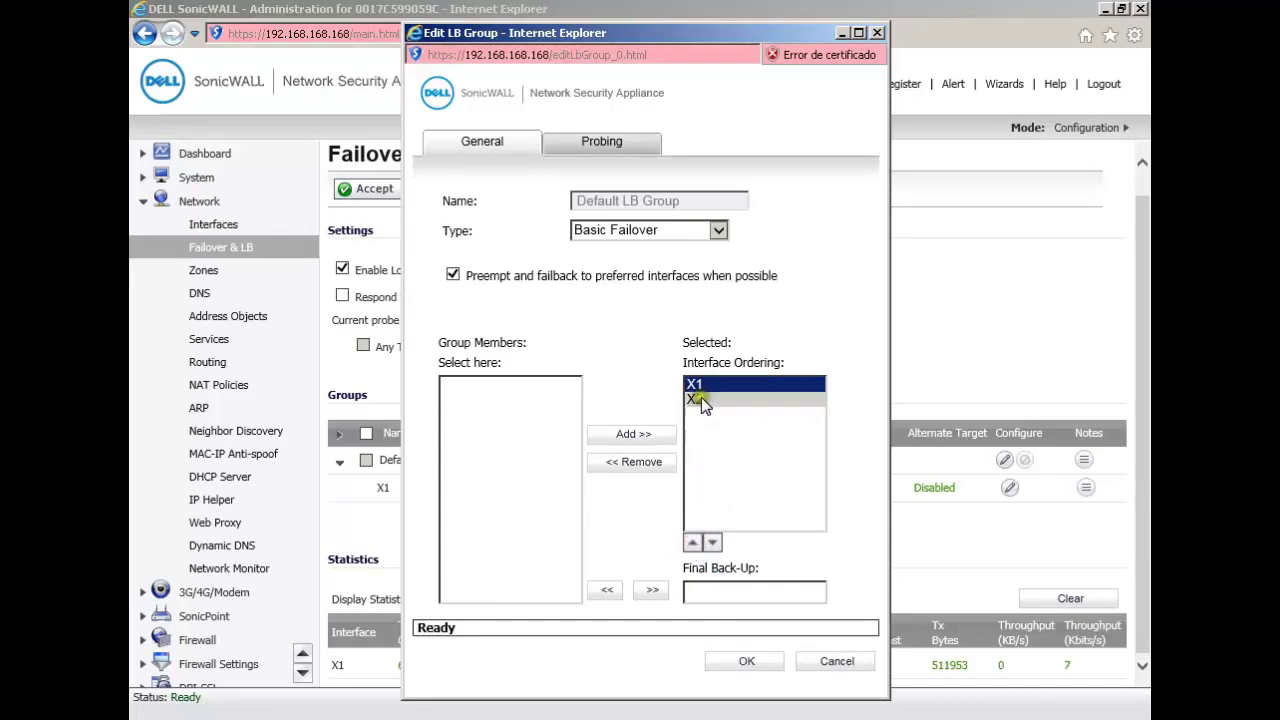
{"action": "left_click", "coordinate": [718, 234]}
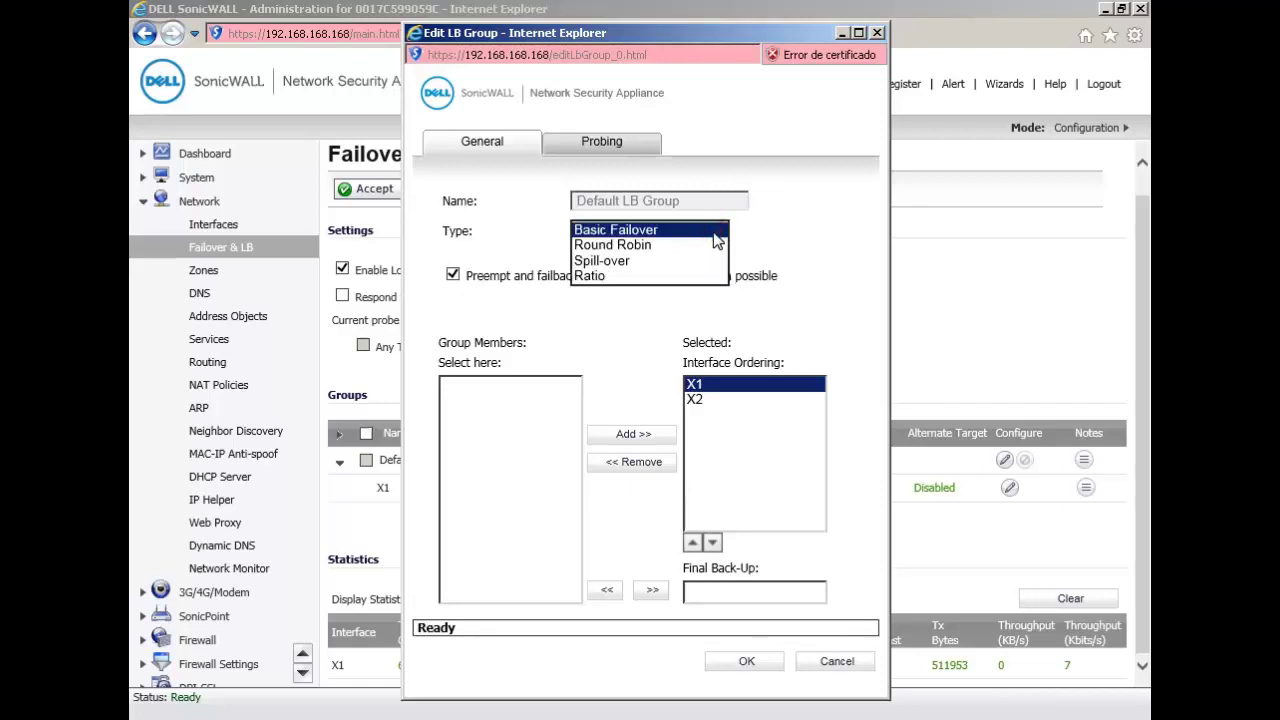
{"action": "left_click", "coordinate": [655, 230]}
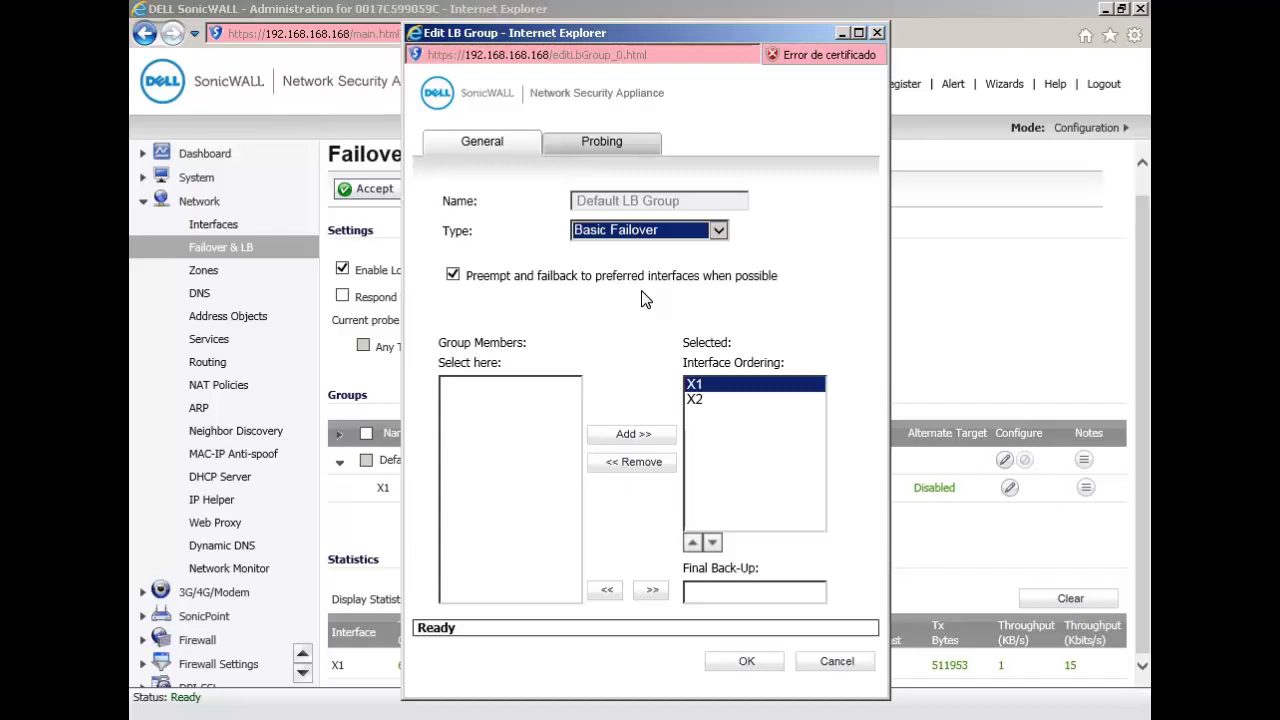
Step: Change the Default LB Group type from Basic Failover to Round Robin
{"action": "left_click", "coordinate": [717, 233]}
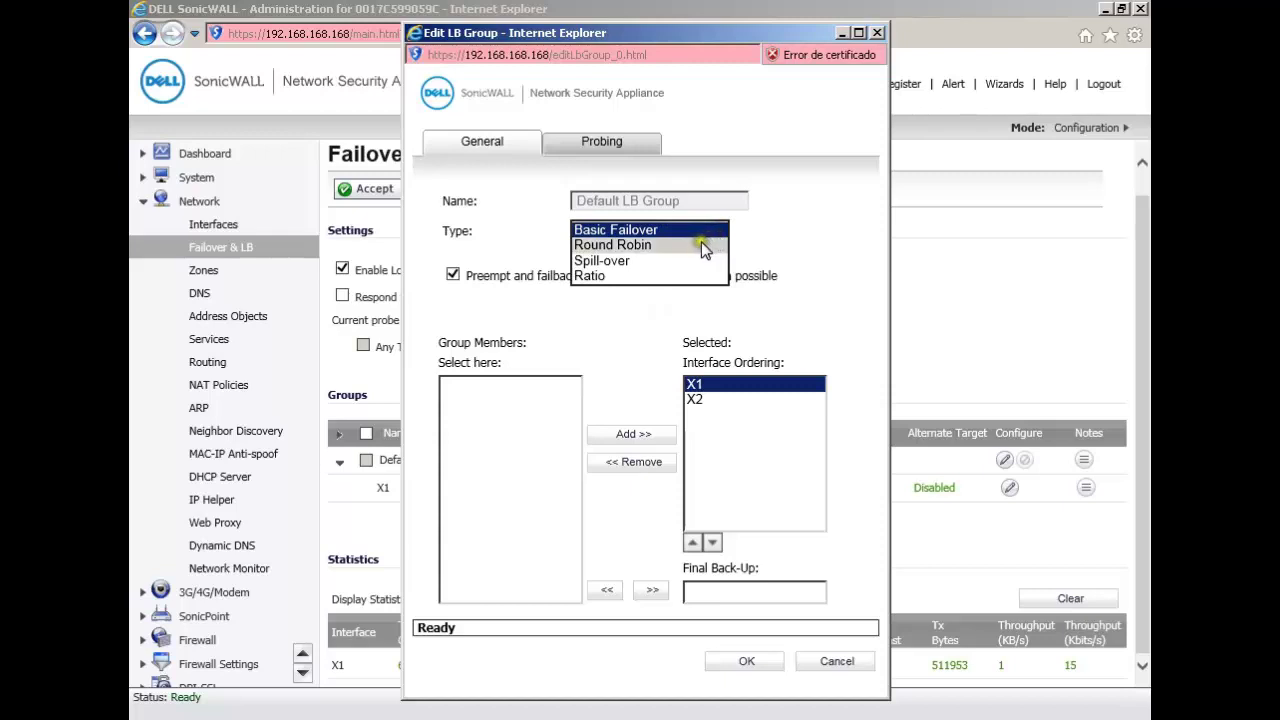
{"action": "left_click", "coordinate": [701, 244]}
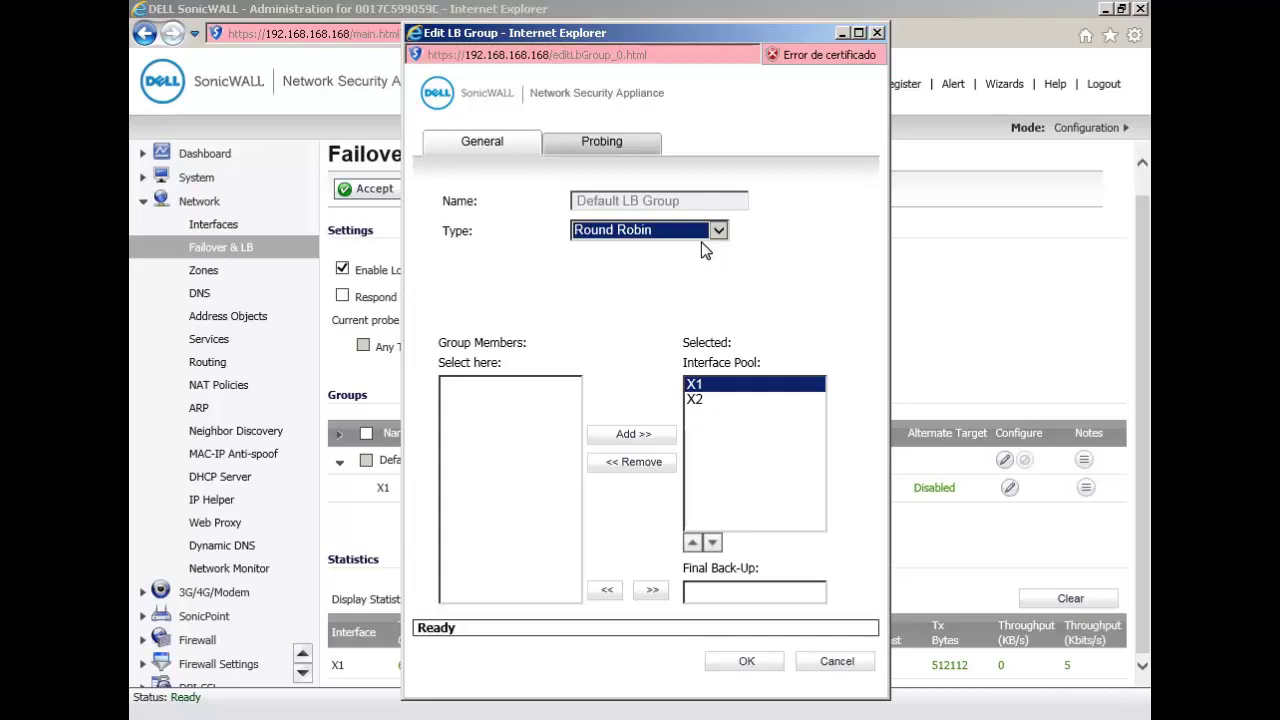
Step: Try the Spill-over group type and edit its bandwidth threshold value
{"action": "left_click", "coordinate": [702, 230]}
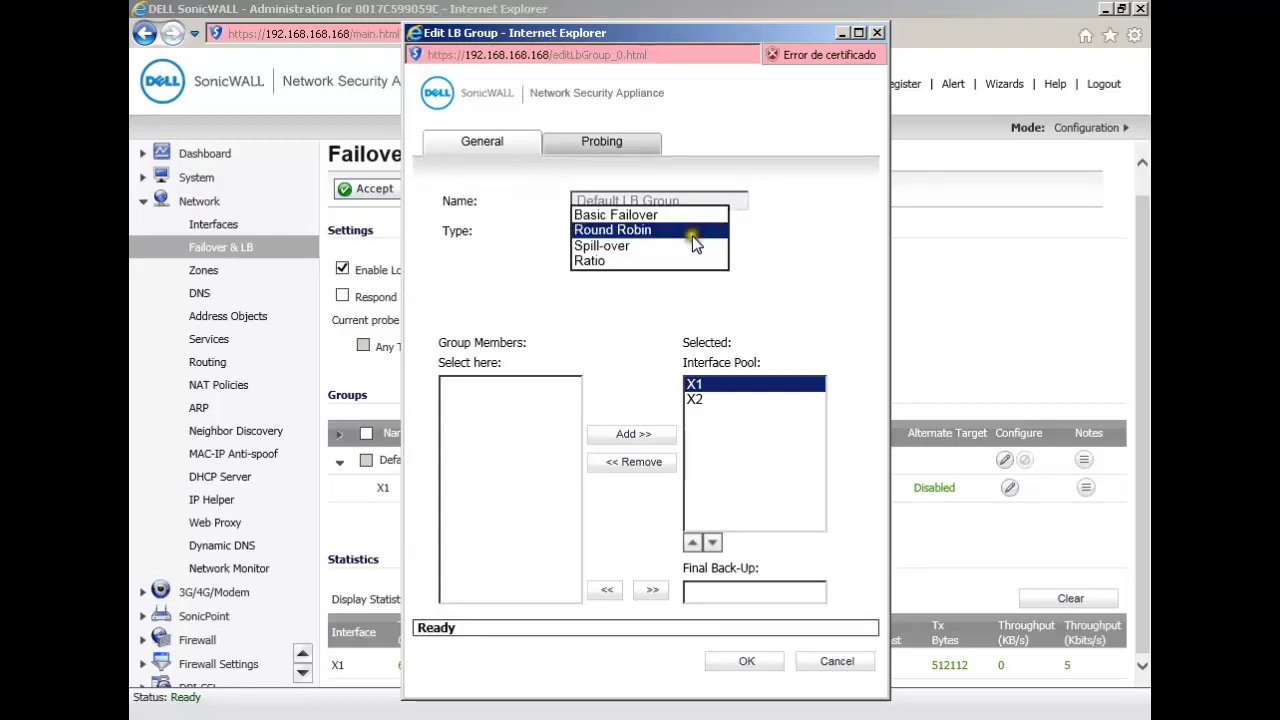
{"action": "left_click", "coordinate": [676, 248]}
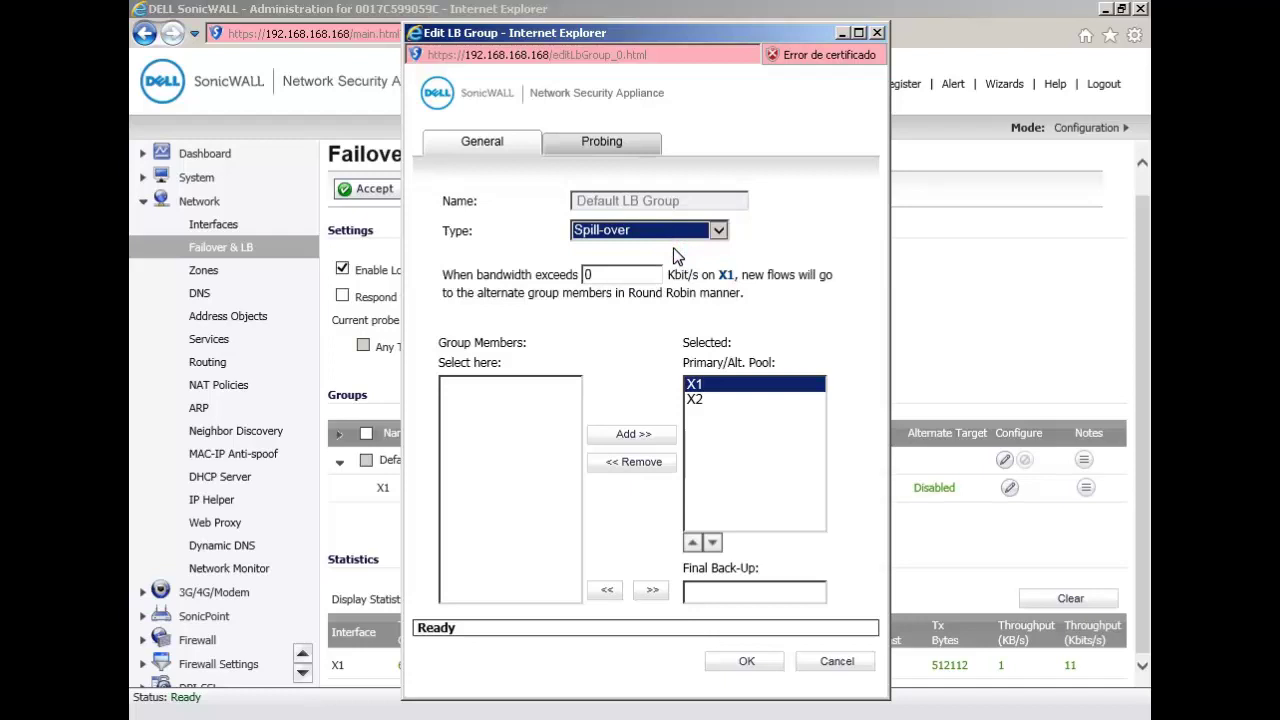
{"action": "left_click", "coordinate": [612, 274]}
{"action": "double_click", "coordinate": [612, 274]}
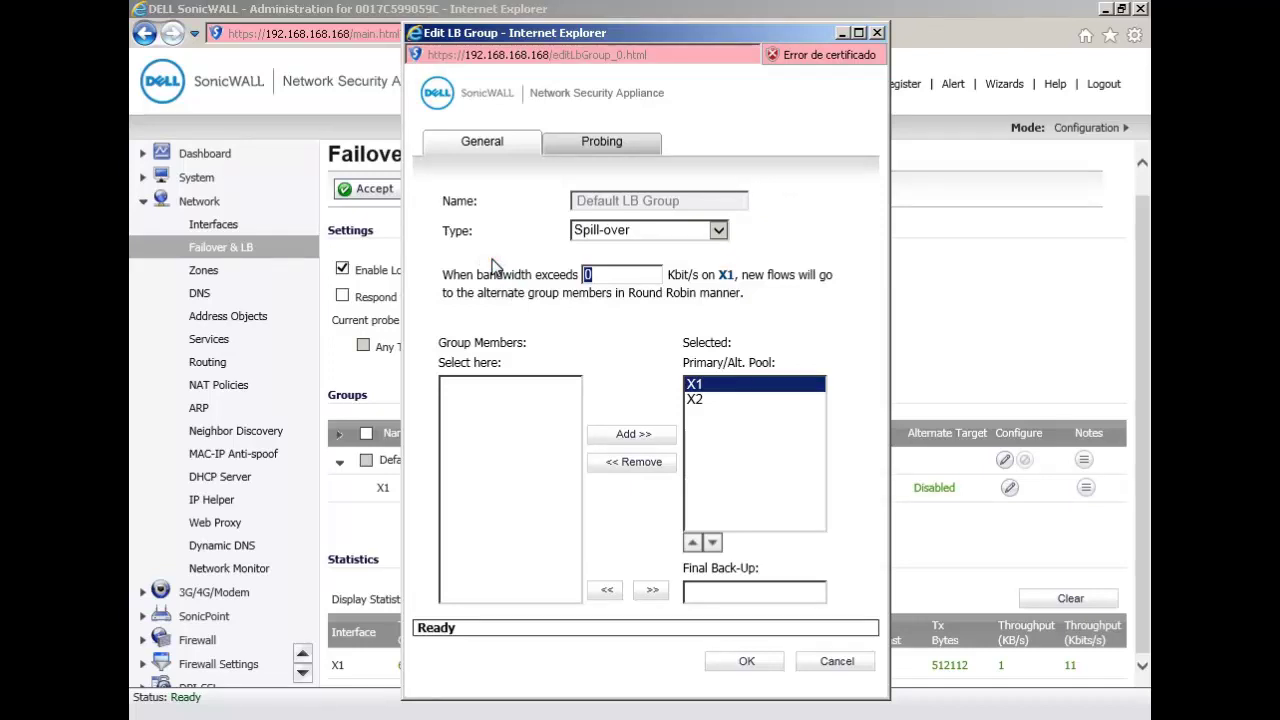
{"action": "left_click", "coordinate": [587, 277]}
Step: Set the group type to Ratio, splitting X1 and X2 at 50% each
{"action": "left_click", "coordinate": [740, 400]}
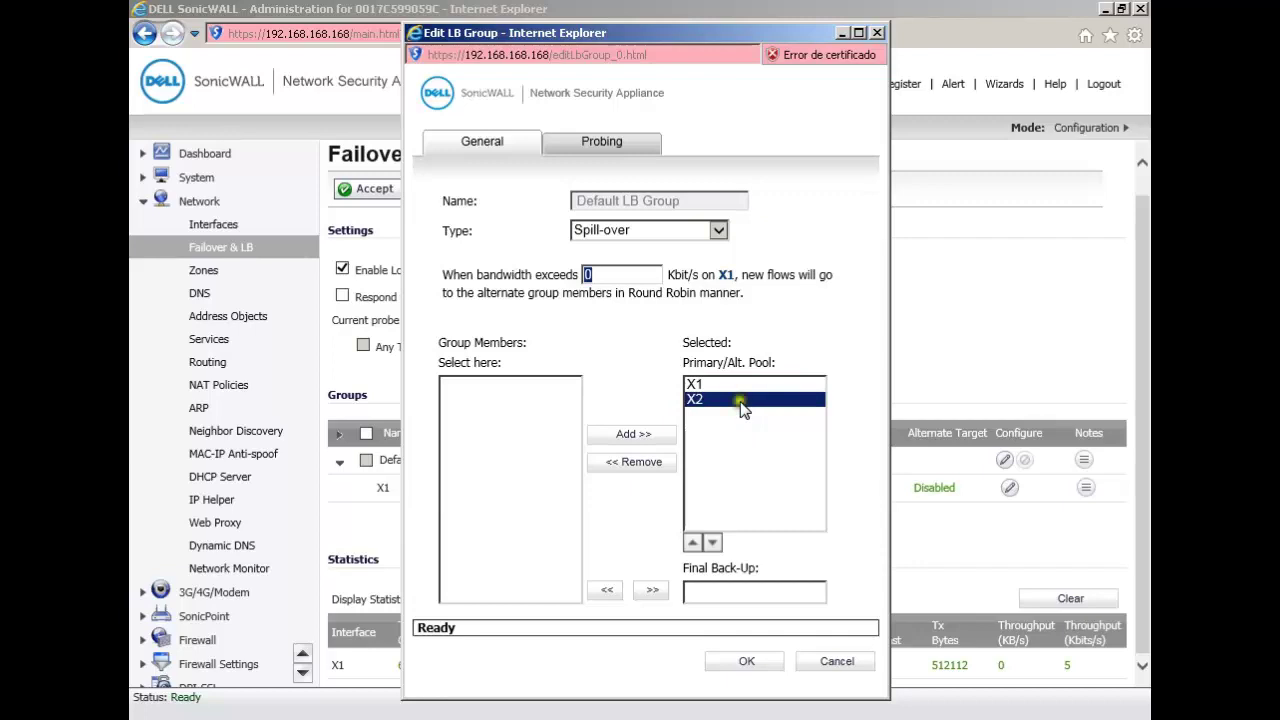
{"action": "left_click", "coordinate": [742, 385]}
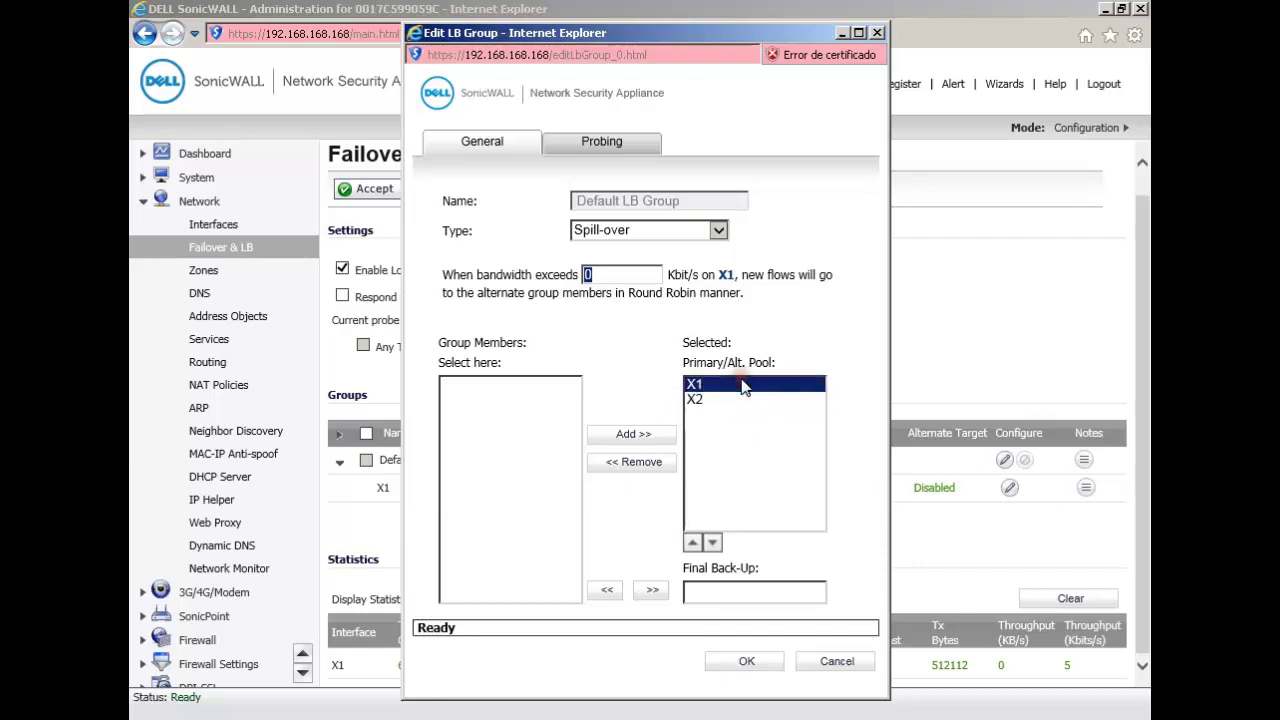
{"action": "left_click", "coordinate": [719, 229]}
{"action": "left_click", "coordinate": [633, 244]}
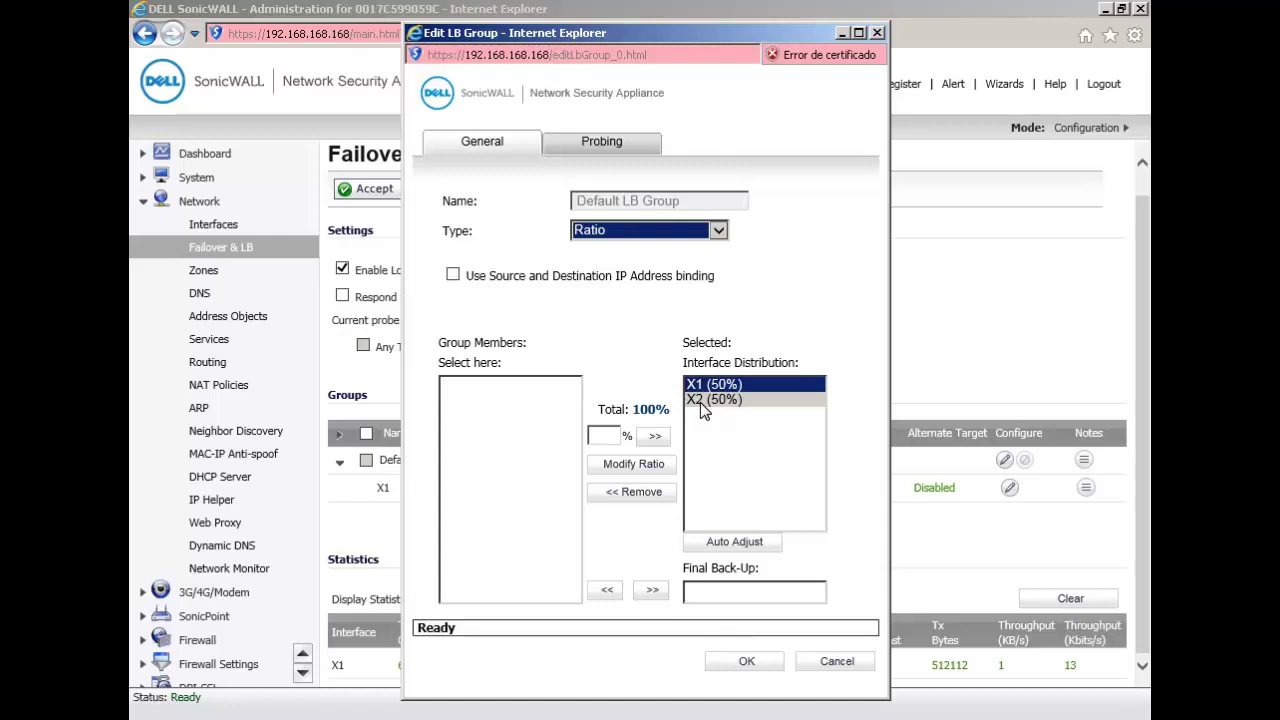
Step: Show the group's Probing settings: 5-second checks, 6 missed, 3 successful intervals
{"action": "left_click", "coordinate": [733, 476]}
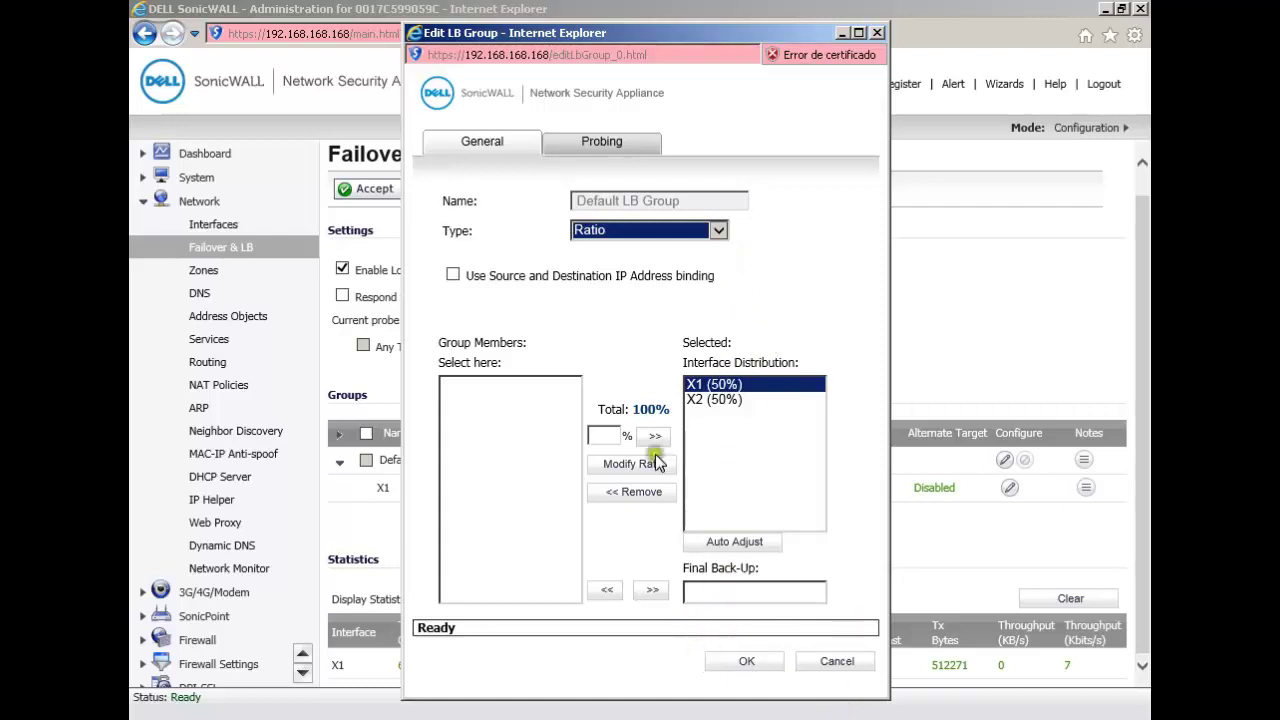
{"action": "left_click", "coordinate": [591, 146]}
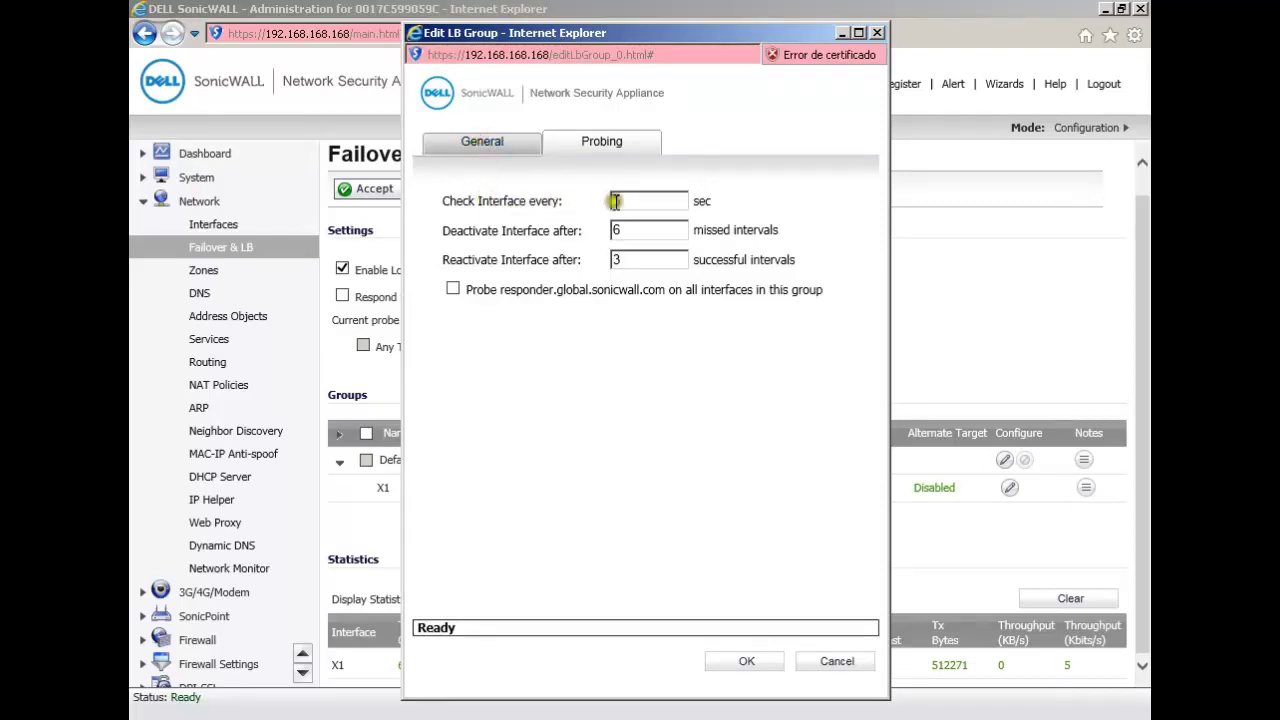
Step: Confirm probing at 5 seconds, 6 missed and 3 successful intervals, and apply the group changes
{"action": "left_click", "coordinate": [533, 196]}
{"action": "double_click", "coordinate": [633, 233]}
{"action": "double_click", "coordinate": [630, 262]}
{"action": "left_click", "coordinate": [738, 662]}
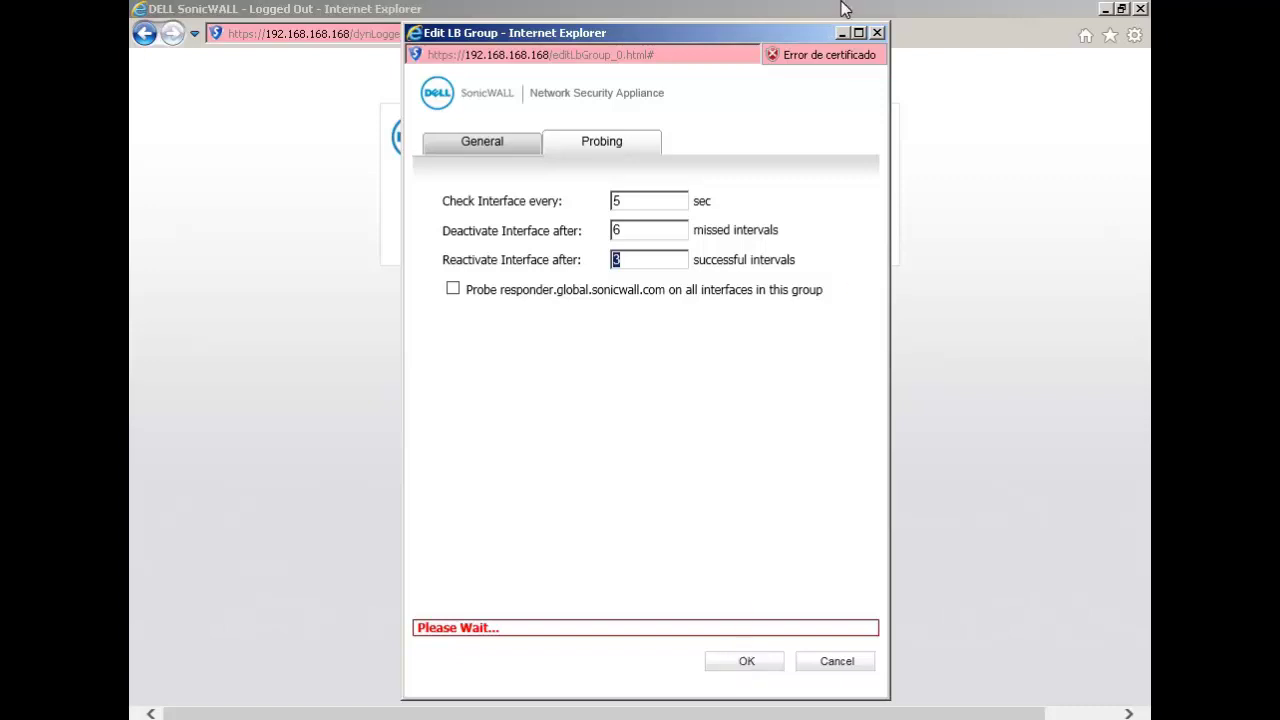
Step: Close the group editor and log back in as admin with the account password
{"action": "left_click", "coordinate": [877, 35]}
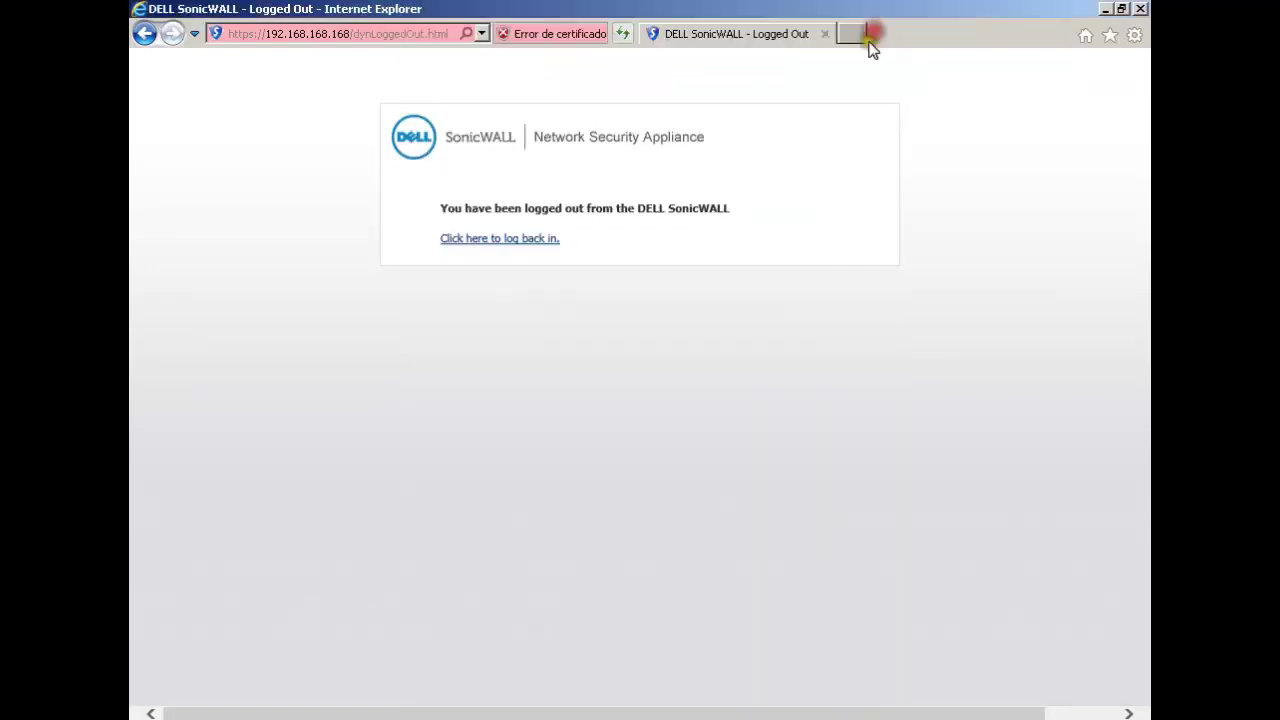
{"action": "left_click", "coordinate": [449, 238]}
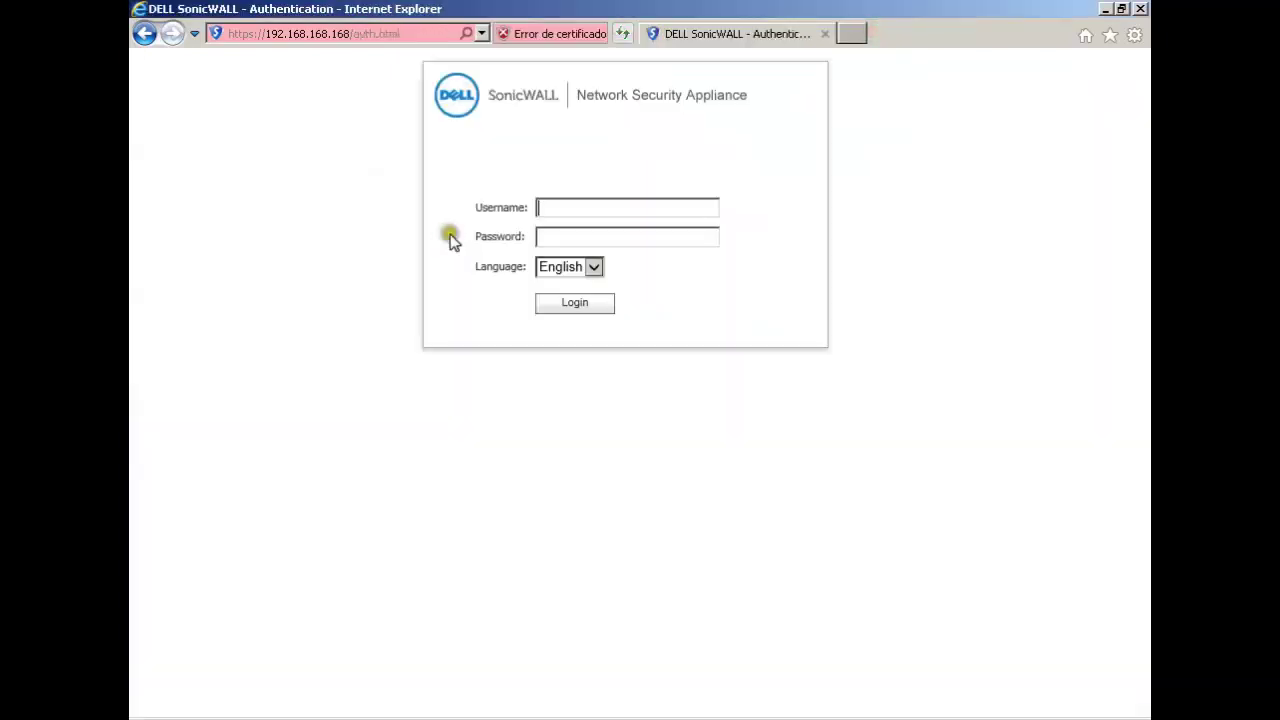
{"action": "type", "text": "admin"}
{"action": "key", "text": "Tab"}
{"action": "type", "text": "password"}
{"action": "key", "text": "Return"}
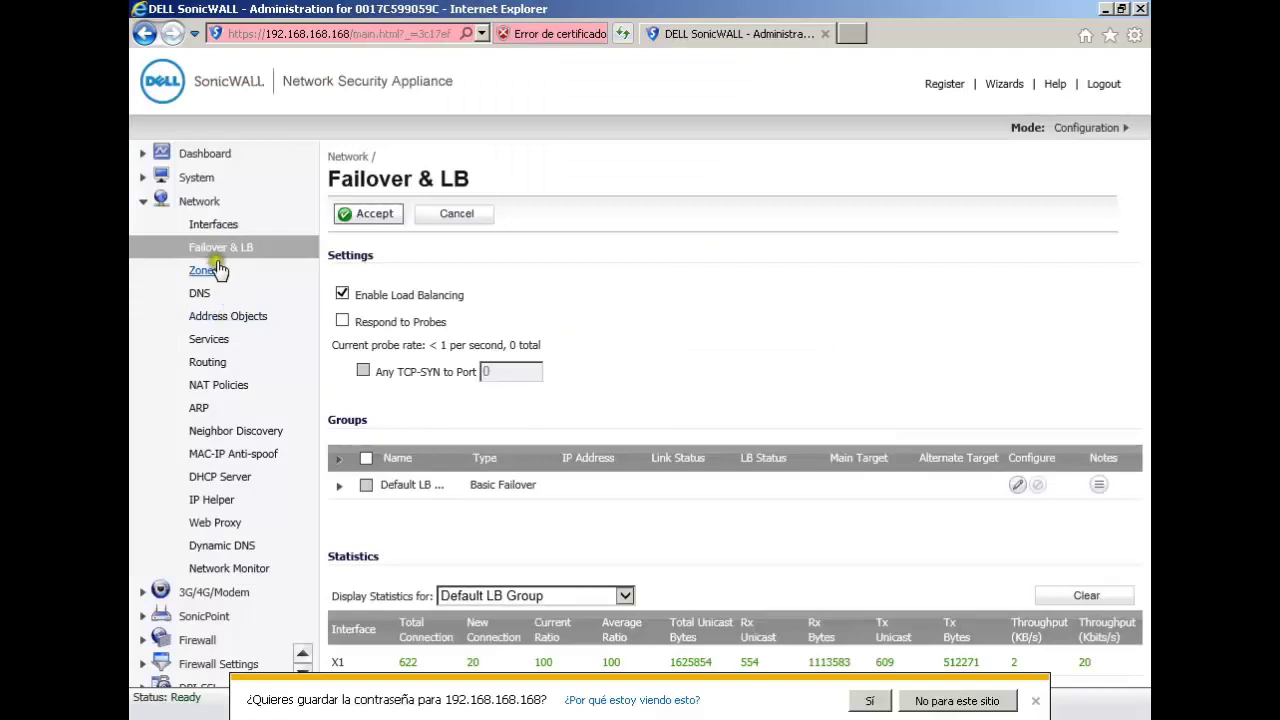
Step: Add X2 after X1 in the Default LB Group, keep type Basic Failover, and save
{"action": "left_click", "coordinate": [1015, 486]}
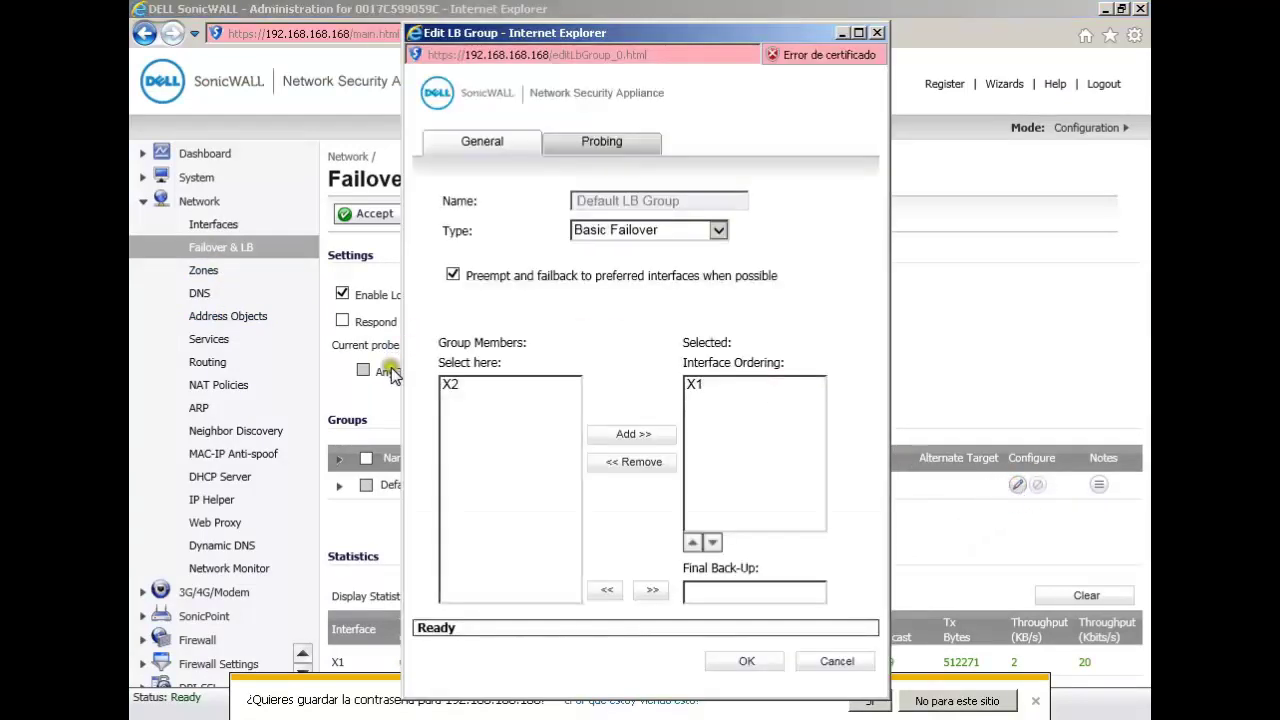
{"action": "left_click", "coordinate": [452, 388]}
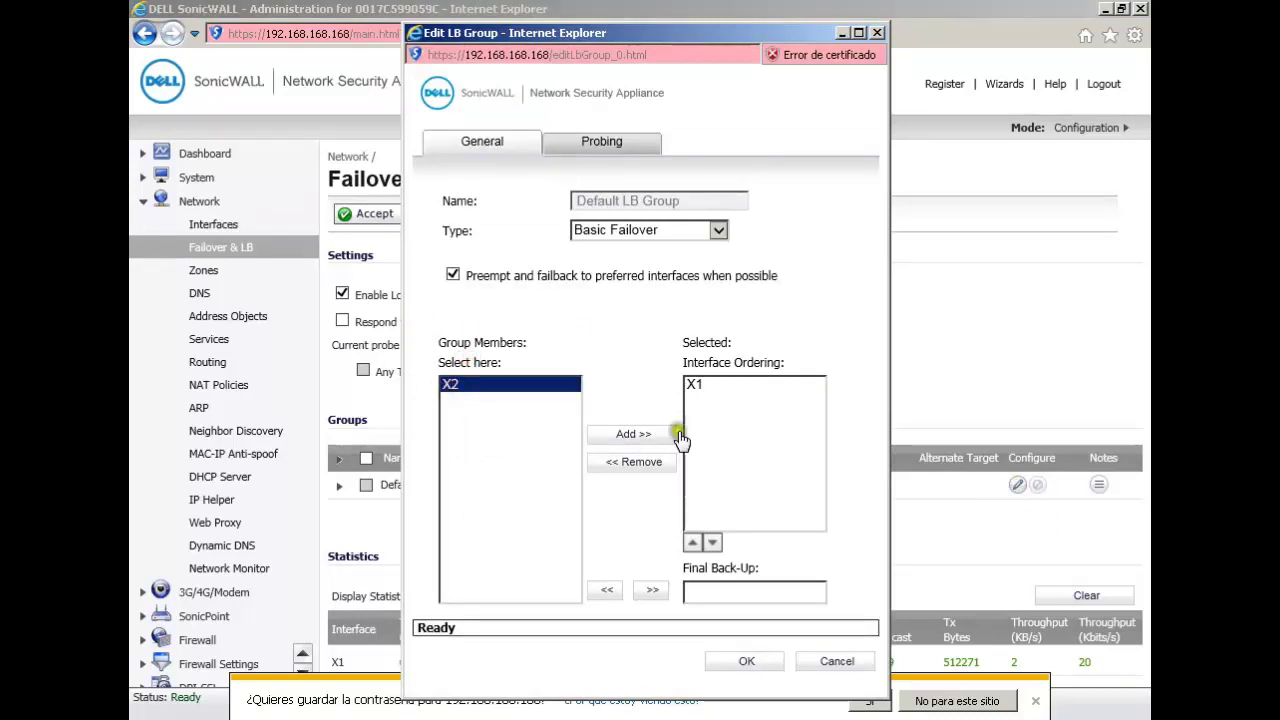
{"action": "left_click", "coordinate": [636, 435]}
{"action": "left_click", "coordinate": [645, 230]}
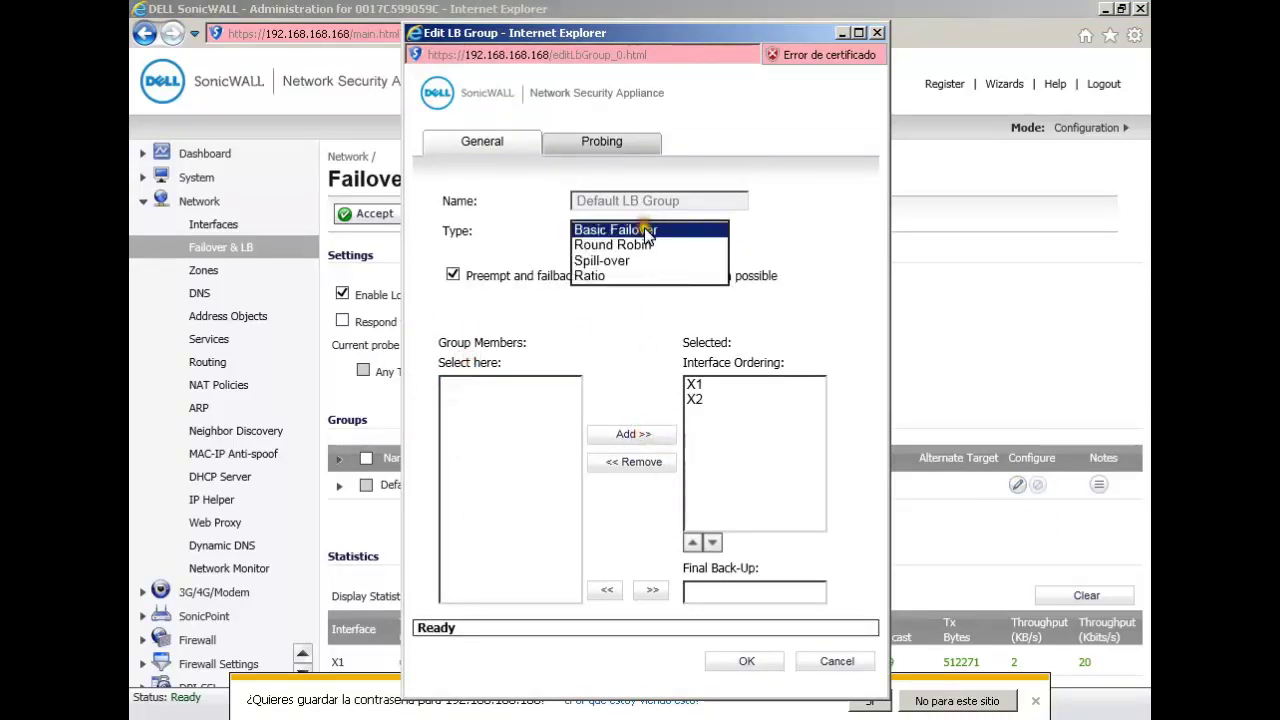
{"action": "left_click", "coordinate": [647, 231]}
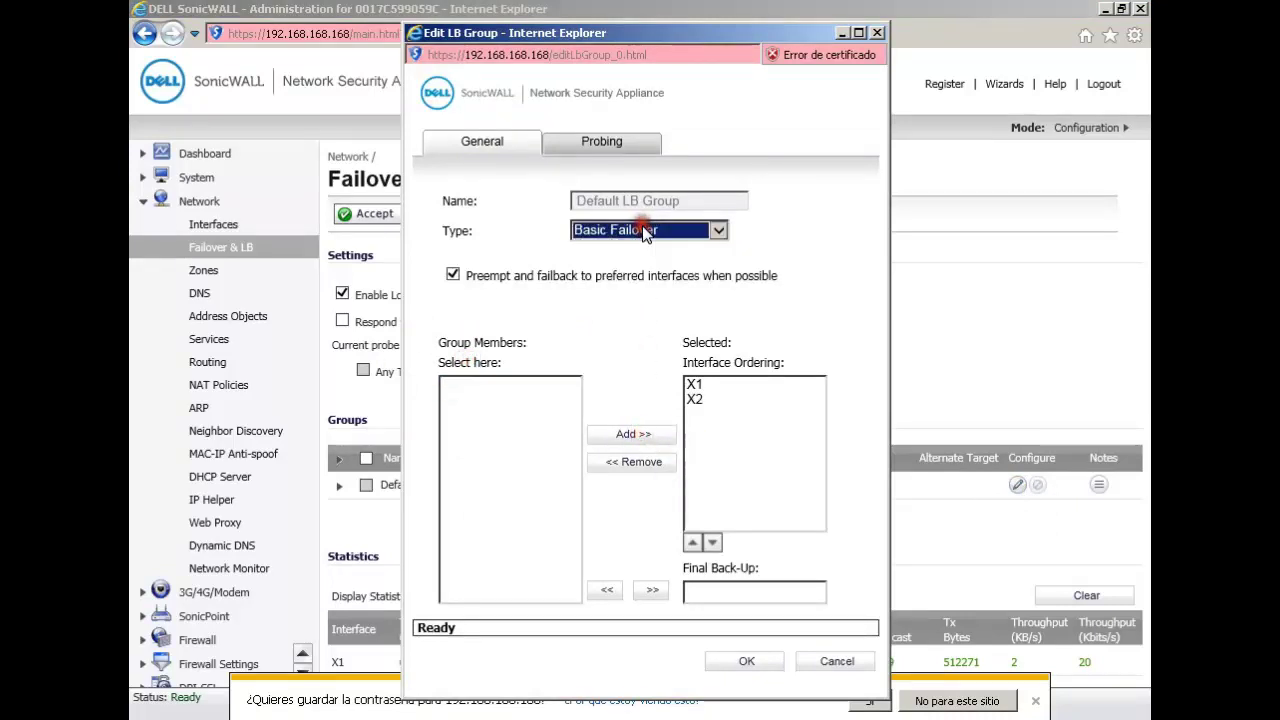
{"action": "left_click", "coordinate": [723, 653]}
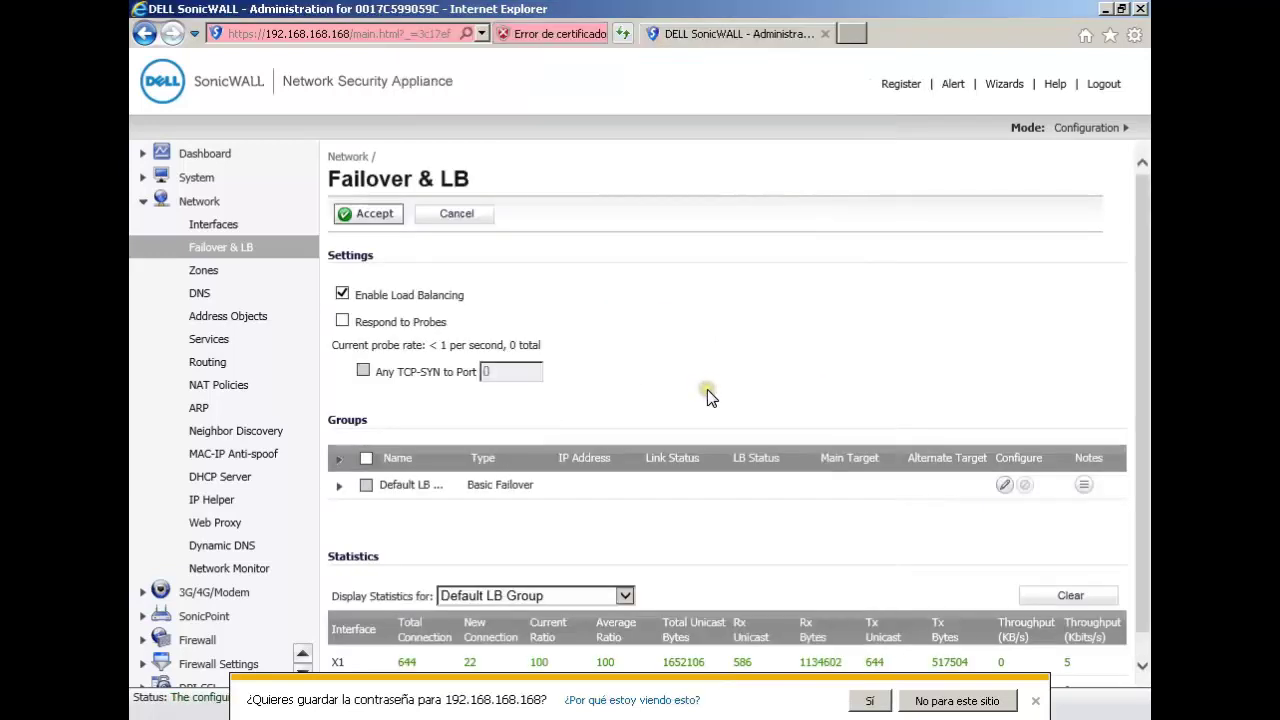
Step: Expand the Default LB Group to list X1 and X2, and bring up X1's probe settings
{"action": "left_click", "coordinate": [609, 403]}
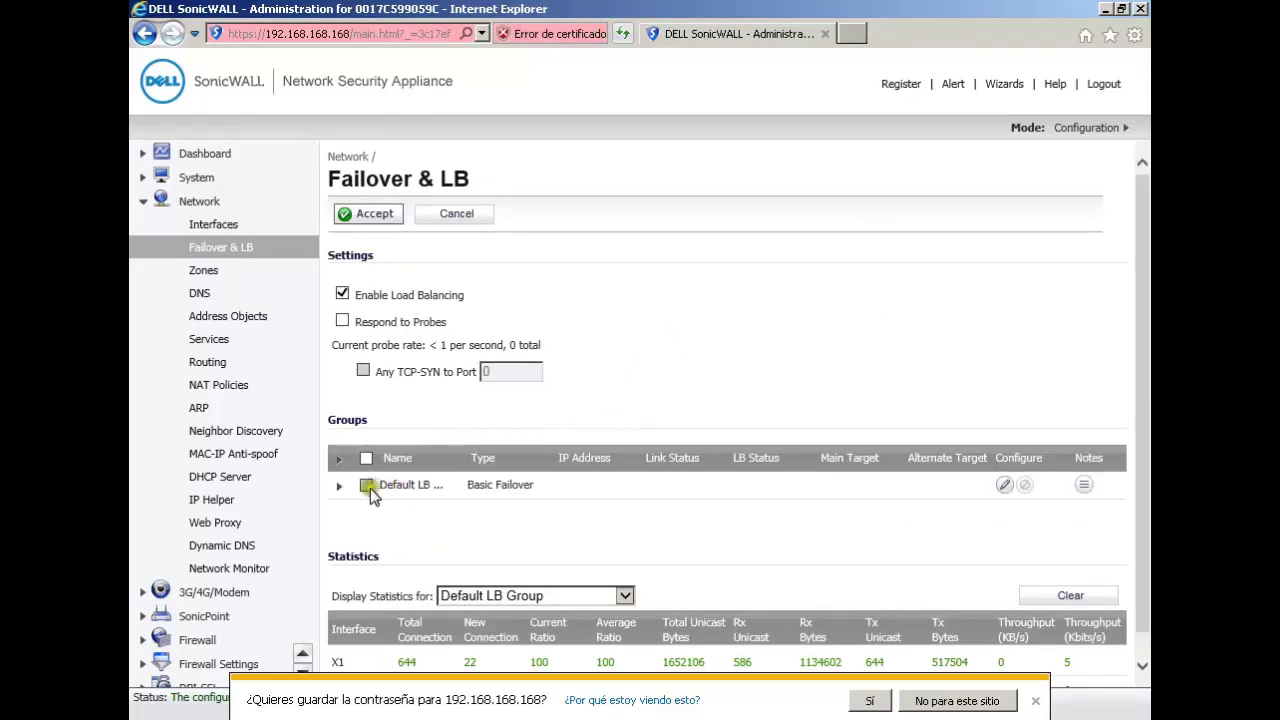
{"action": "left_click", "coordinate": [337, 487]}
{"action": "scroll", "coordinate": [335, 489], "scroll_direction": "down", "scroll_amount": 1}
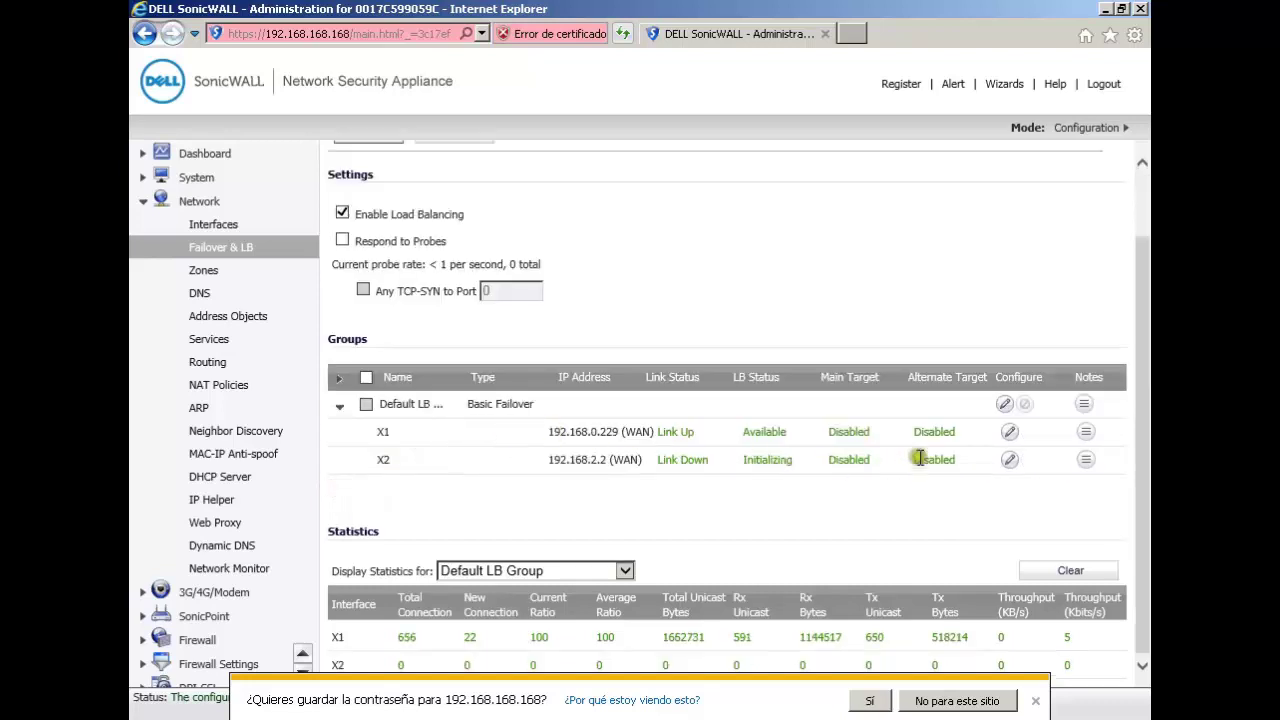
{"action": "left_click", "coordinate": [1009, 433]}
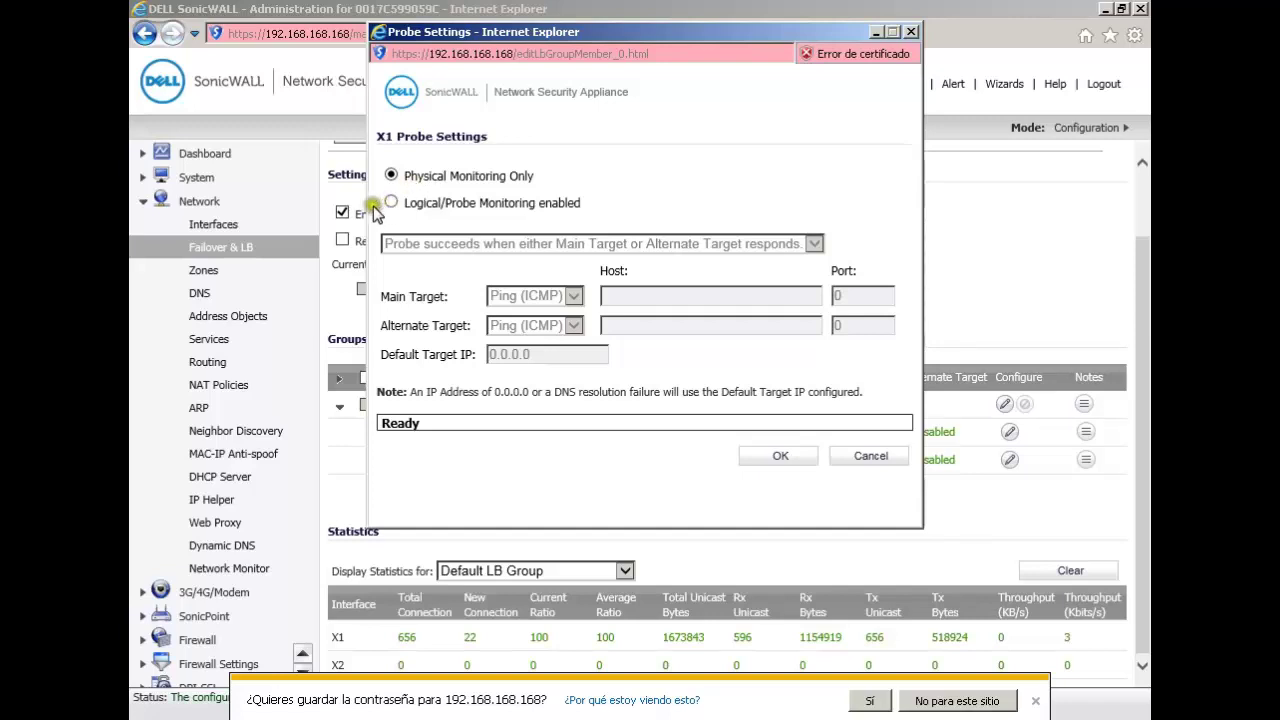
Step: Enable Logical/Probe Monitoring for X1 with 'Probe succeeds when Main Target responds', then close unsaved
{"action": "left_click", "coordinate": [390, 203]}
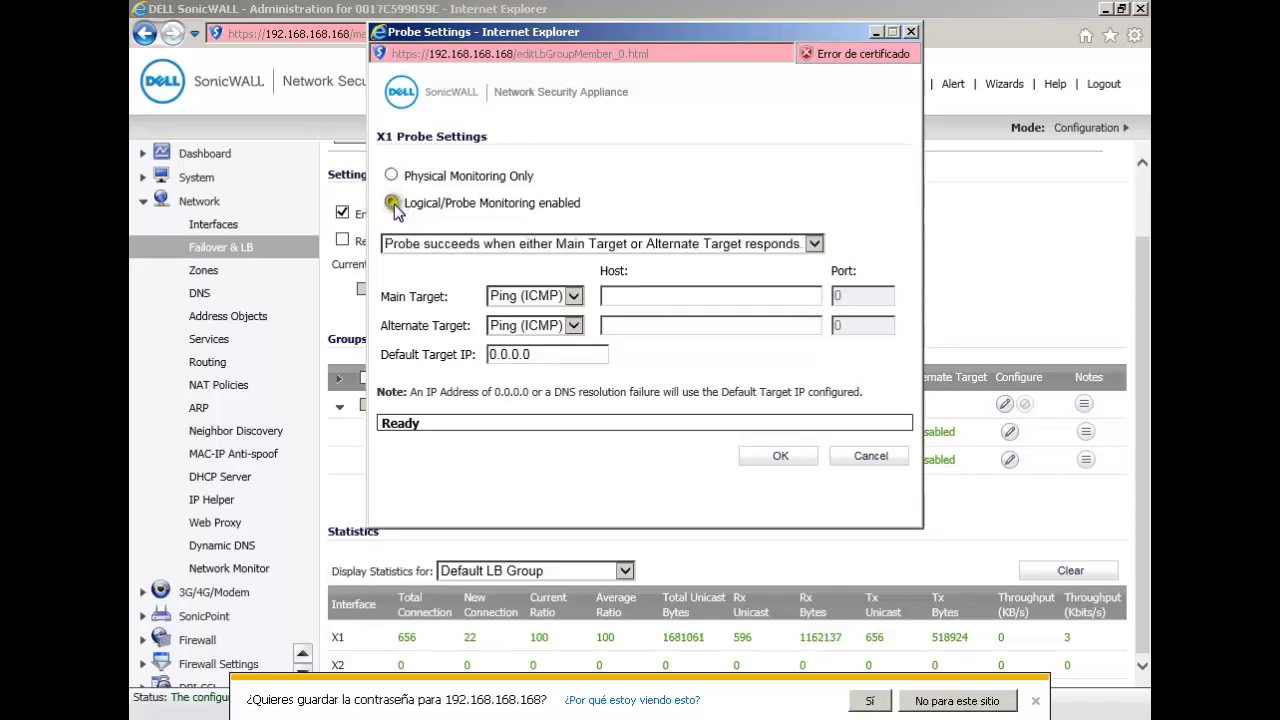
{"action": "left_click", "coordinate": [814, 244]}
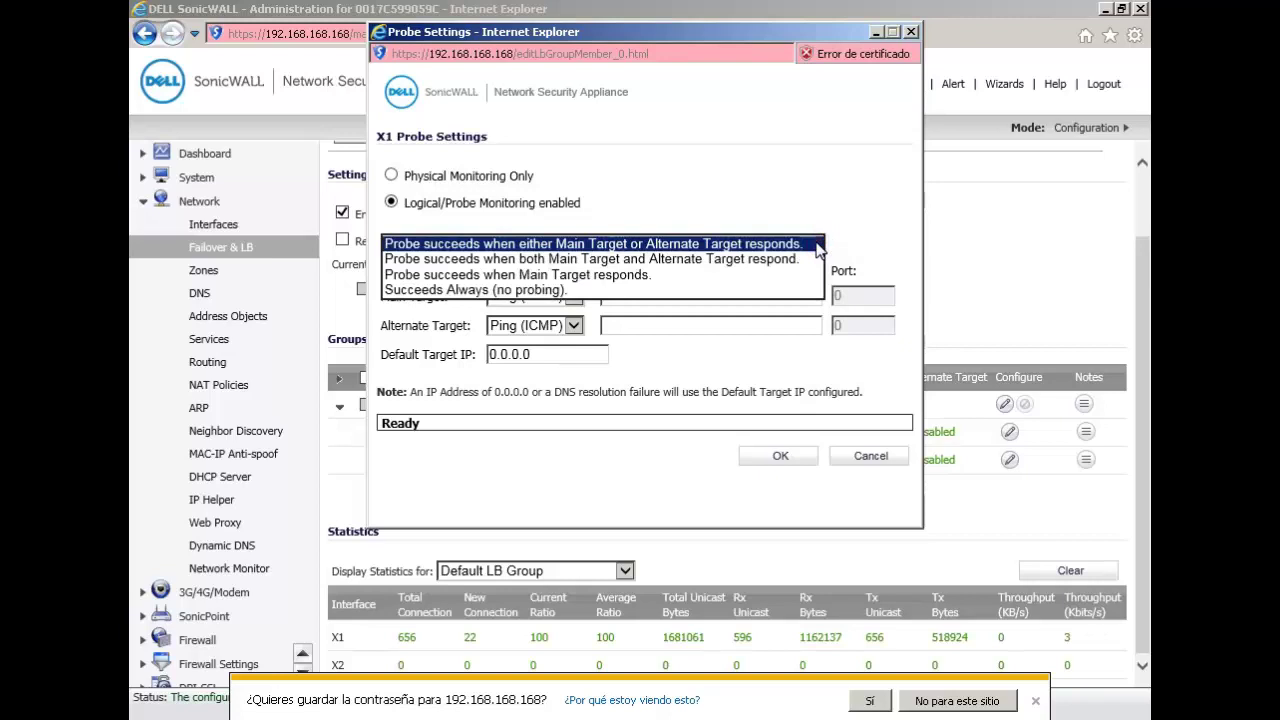
{"action": "left_click", "coordinate": [848, 187]}
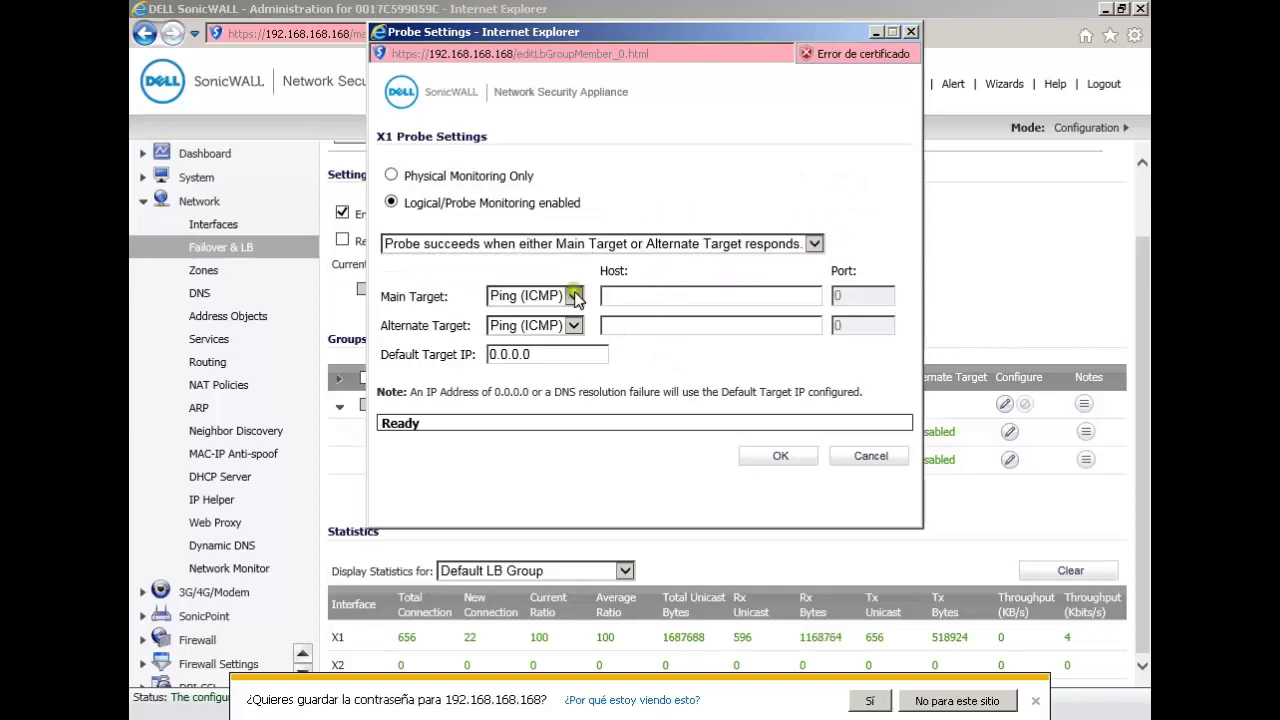
{"action": "left_click", "coordinate": [674, 295]}
{"action": "left_click", "coordinate": [818, 242]}
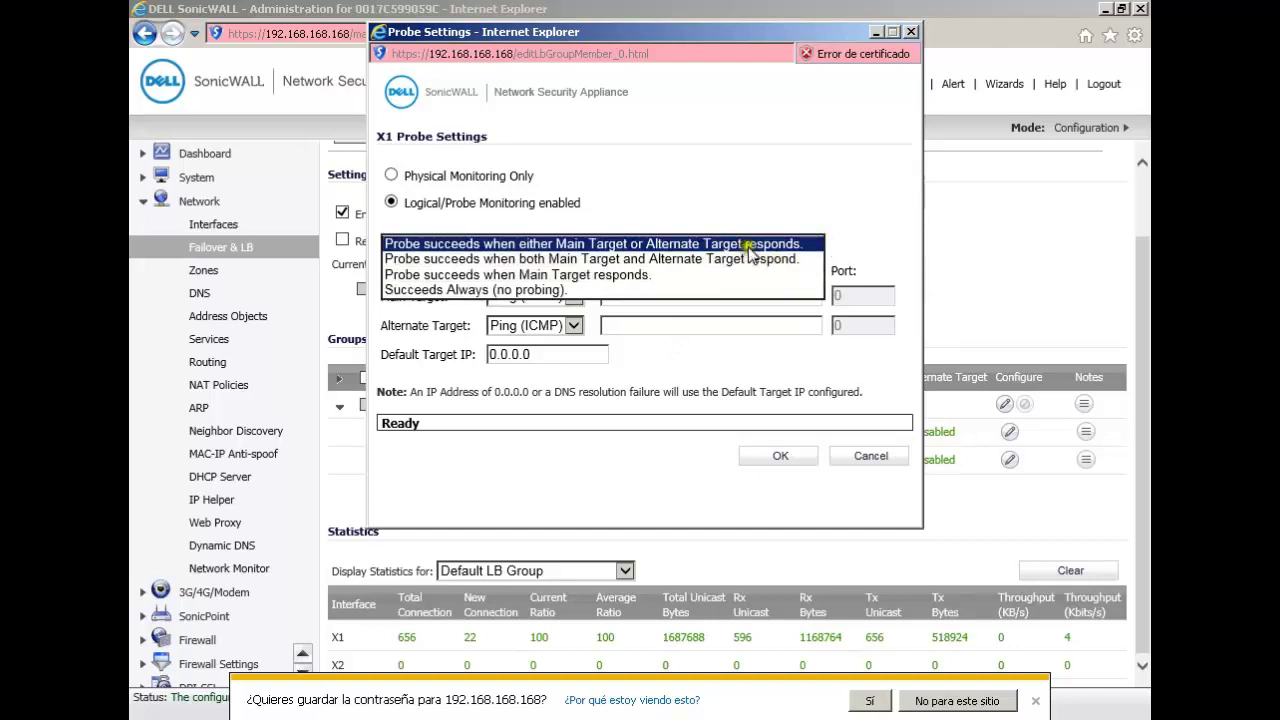
{"action": "left_click", "coordinate": [620, 273]}
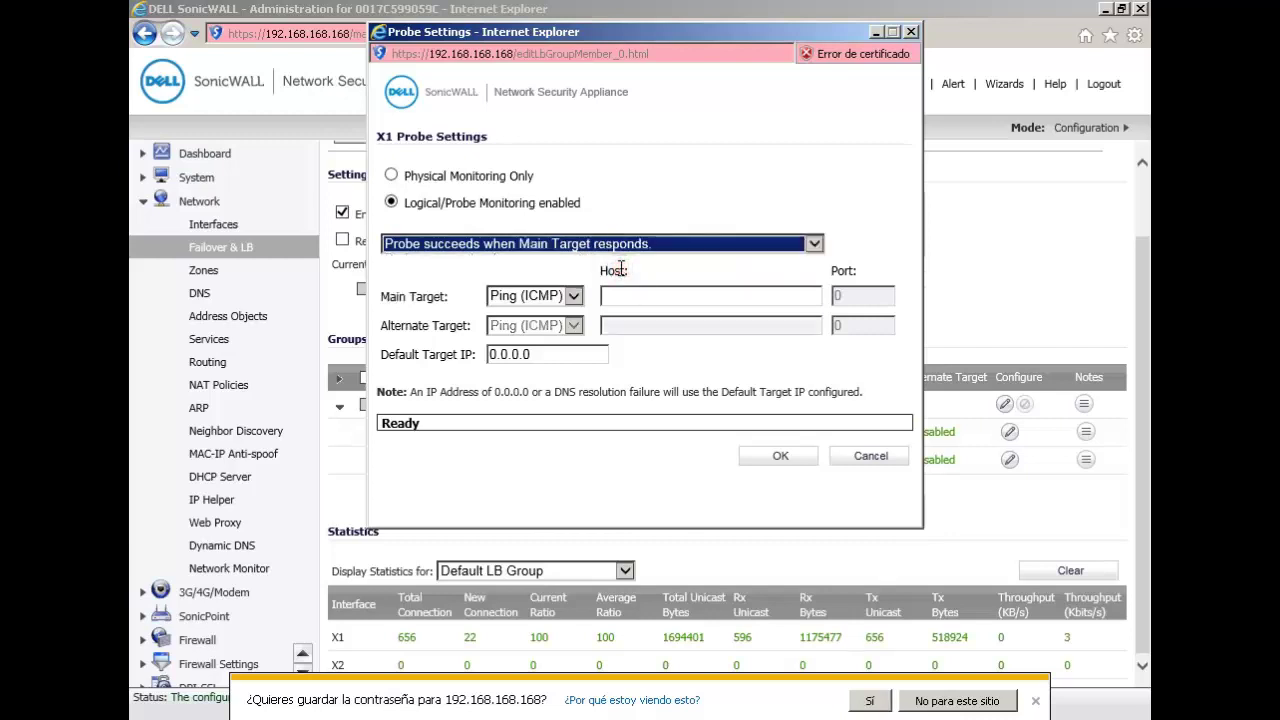
{"action": "left_click", "coordinate": [620, 296]}
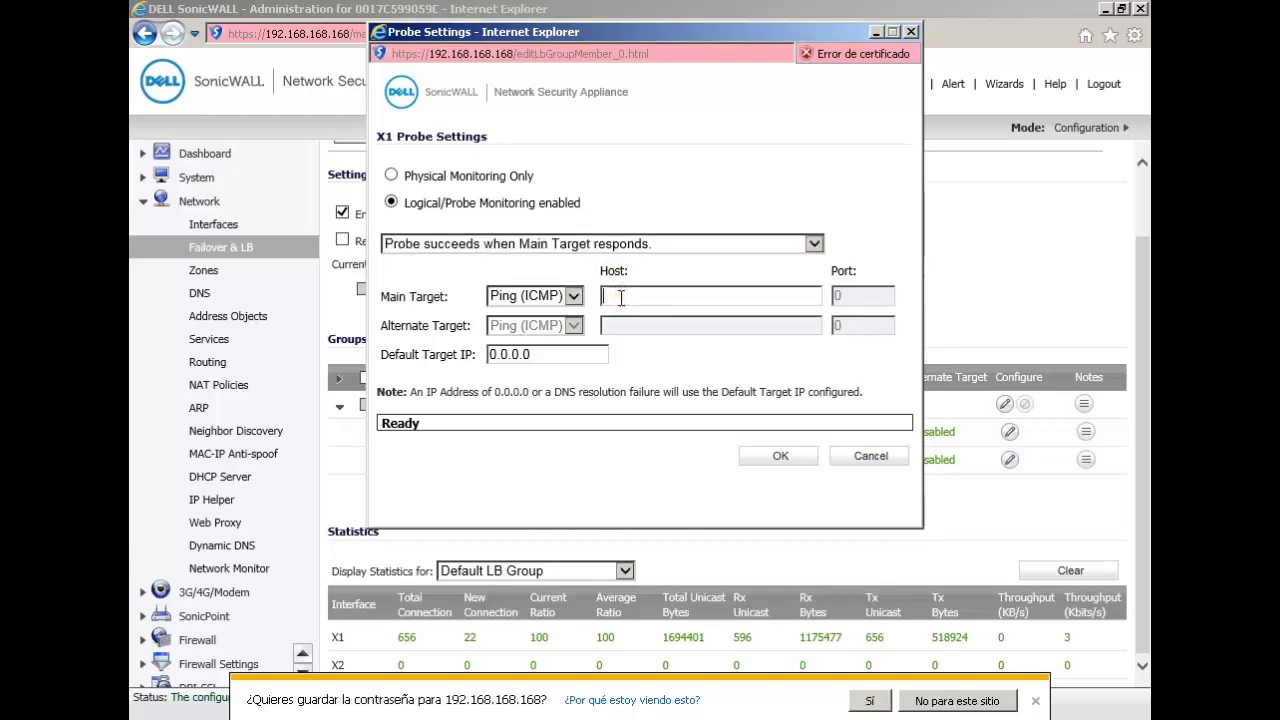
{"action": "left_click", "coordinate": [910, 32]}
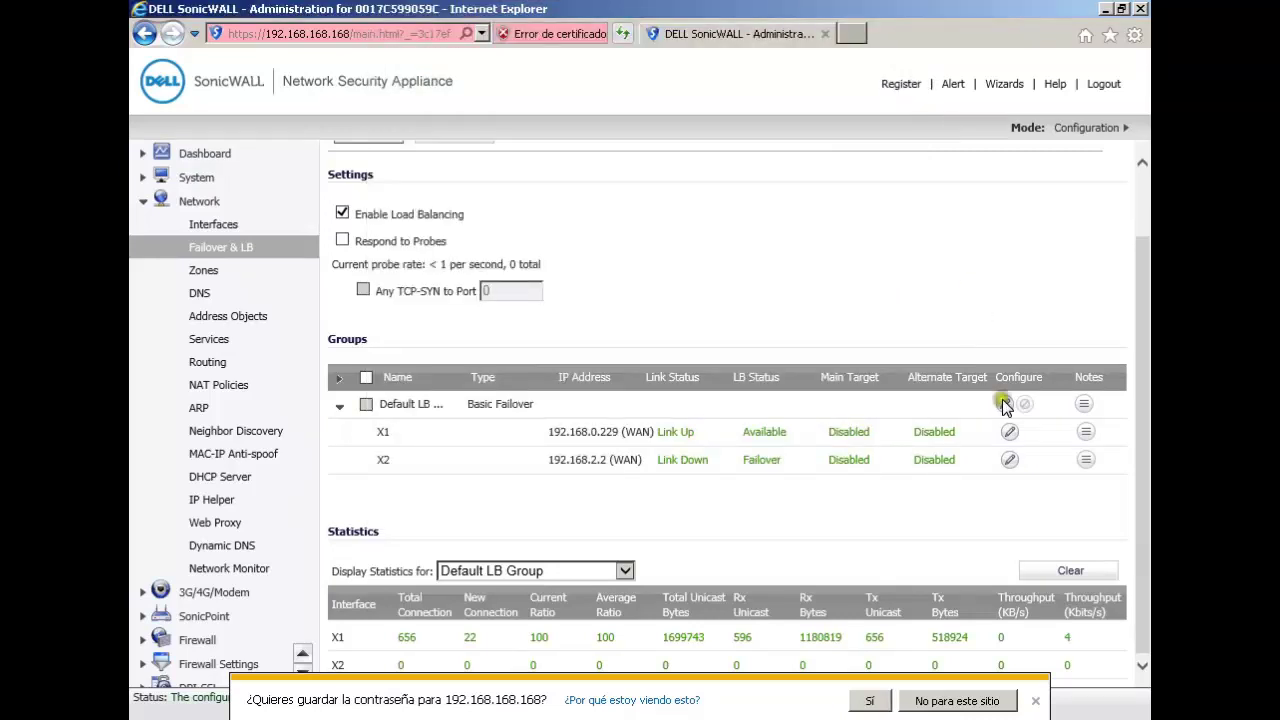